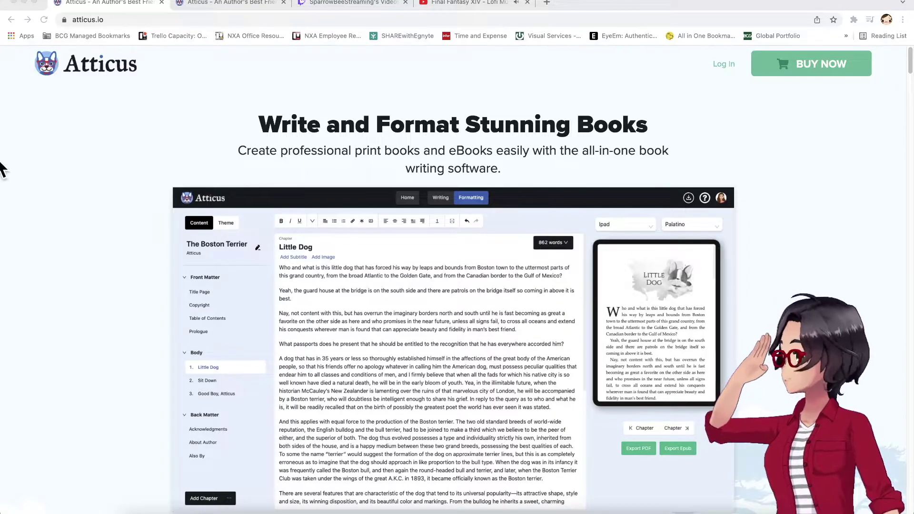
- Scroll through the 'What can Atticus do for you?' section of the atticus.io home page
{"action": "scroll", "coordinate": [388, 230], "scroll_direction": "down", "scroll_amount": 8}
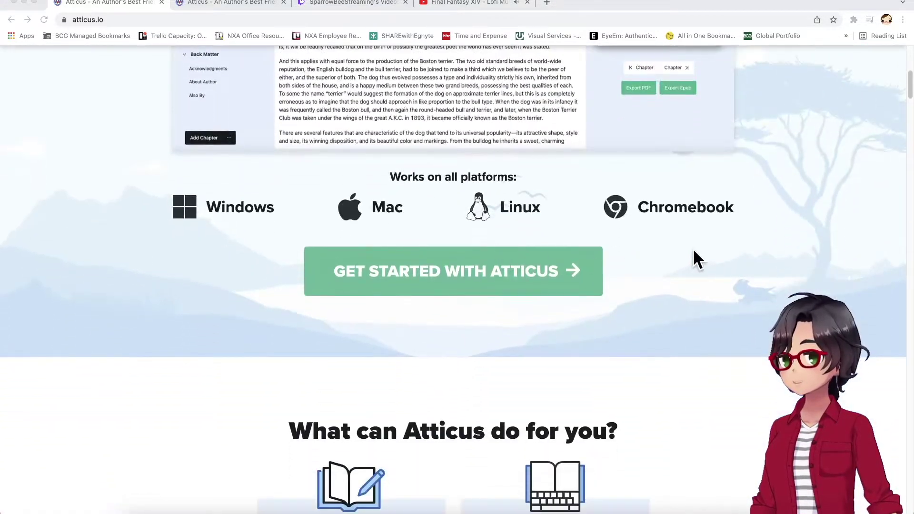
{"action": "scroll", "coordinate": [697, 250], "scroll_direction": "up", "scroll_amount": 4}
{"action": "scroll", "coordinate": [737, 245], "scroll_direction": "up", "scroll_amount": 3}
{"action": "scroll", "coordinate": [738, 246], "scroll_direction": "down", "scroll_amount": 4}
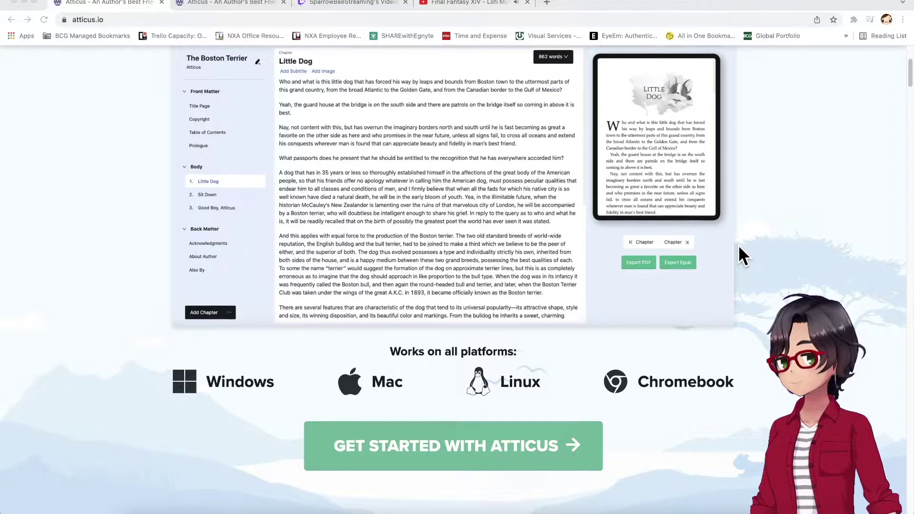
{"action": "scroll", "coordinate": [738, 244], "scroll_direction": "down", "scroll_amount": 5}
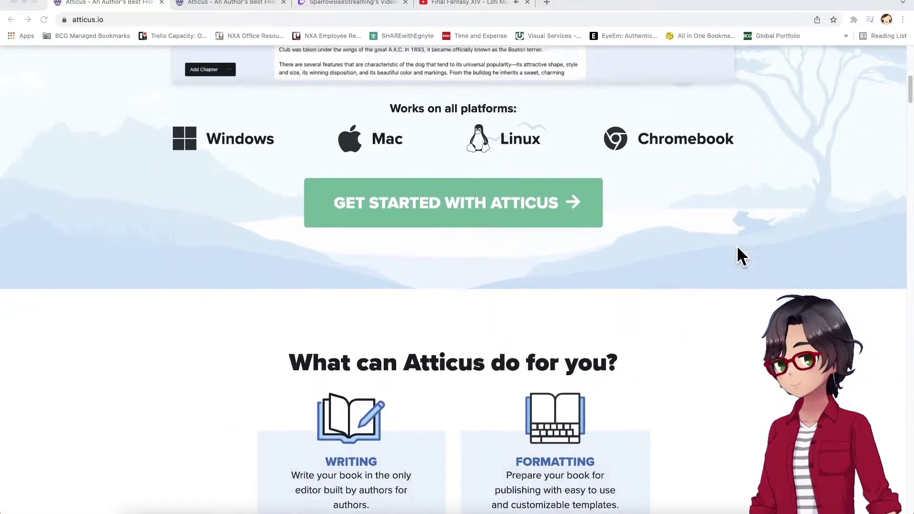
{"action": "scroll", "coordinate": [738, 257], "scroll_direction": "down", "scroll_amount": 2}
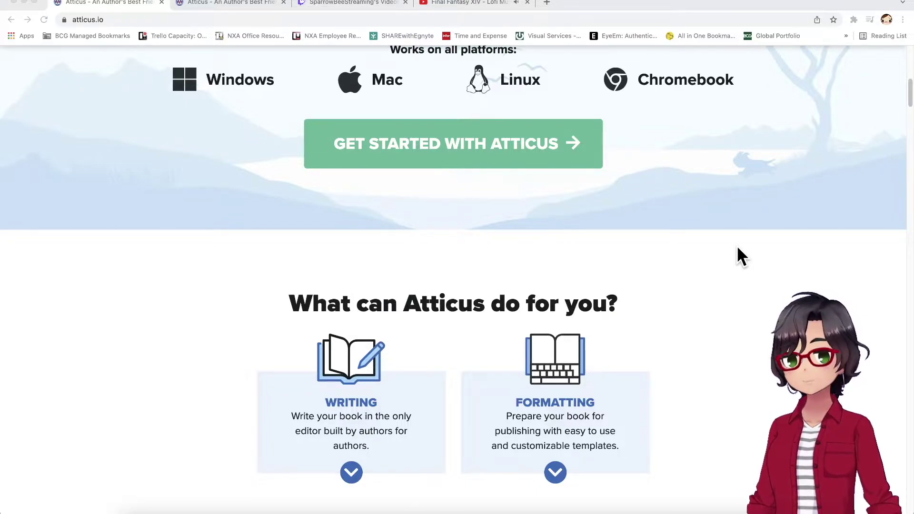
{"action": "scroll", "coordinate": [733, 252], "scroll_direction": "up", "scroll_amount": 3}
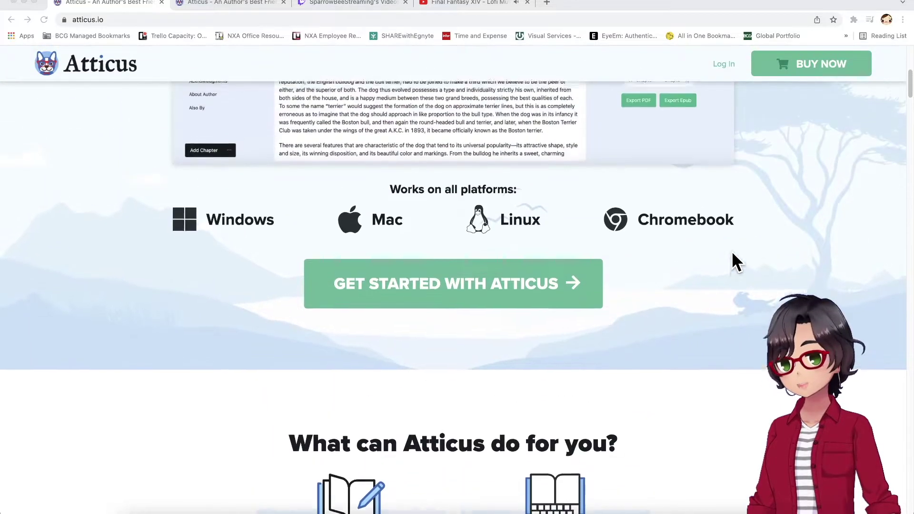
{"action": "scroll", "coordinate": [732, 253], "scroll_direction": "up", "scroll_amount": 7}
{"action": "scroll", "coordinate": [734, 269], "scroll_direction": "down", "scroll_amount": 2}
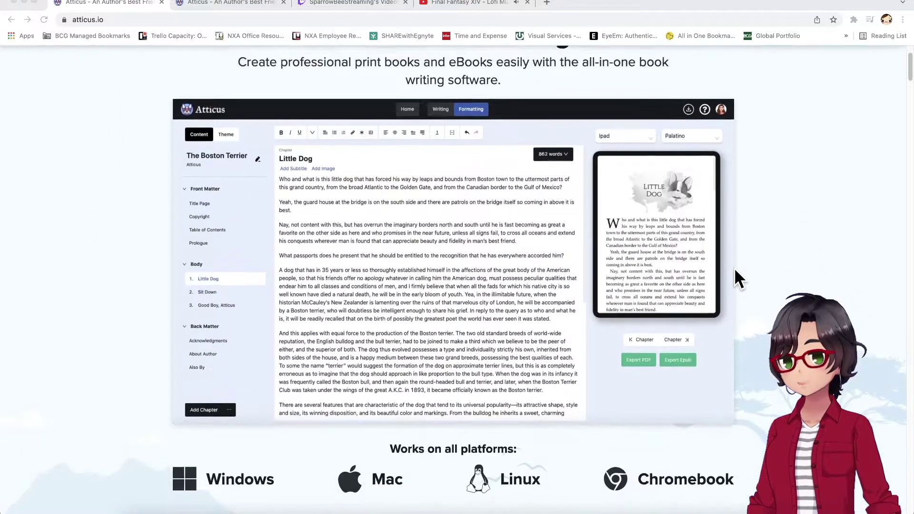
{"action": "scroll", "coordinate": [735, 272], "scroll_direction": "down", "scroll_amount": 6}
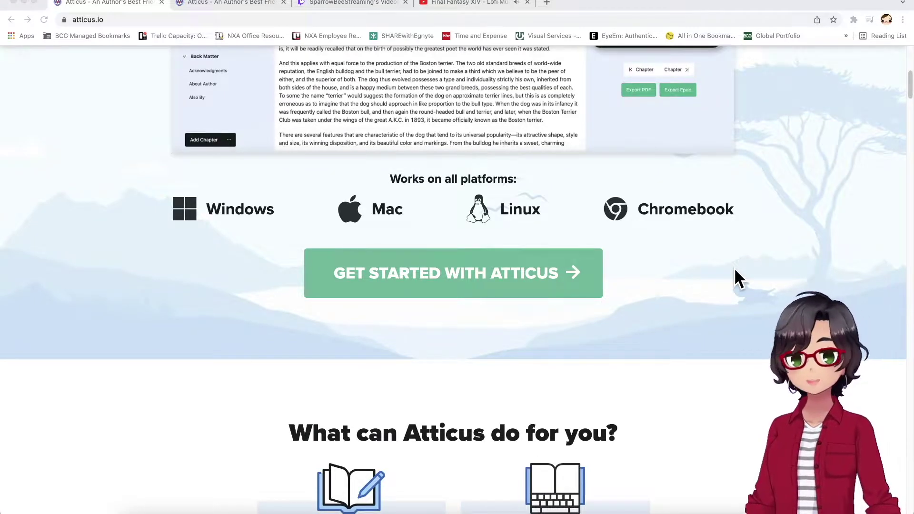
{"action": "scroll", "coordinate": [735, 270], "scroll_direction": "up", "scroll_amount": 4}
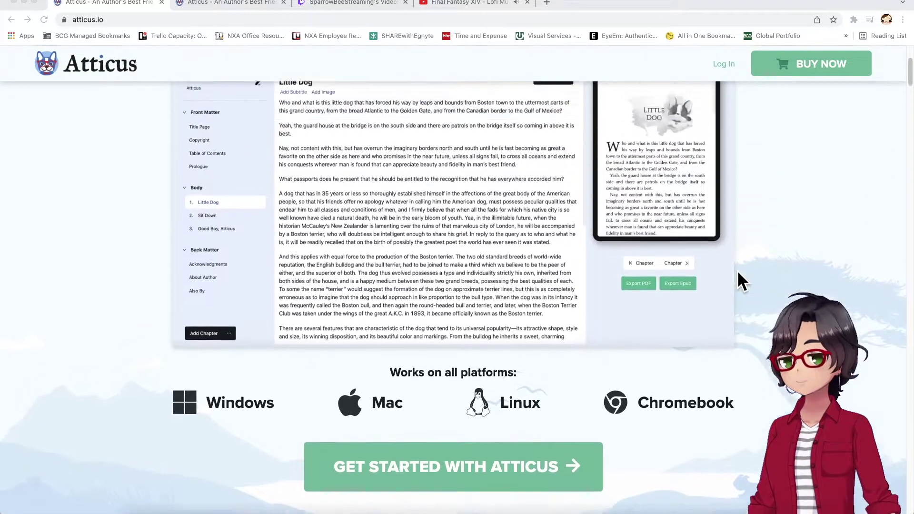
{"action": "scroll", "coordinate": [738, 275], "scroll_direction": "down", "scroll_amount": 5}
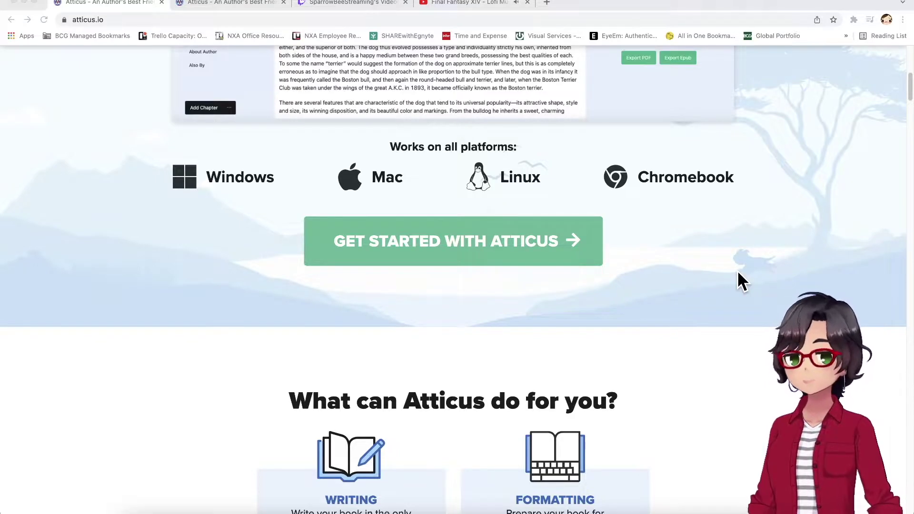
{"action": "scroll", "coordinate": [738, 272], "scroll_direction": "up", "scroll_amount": 8}
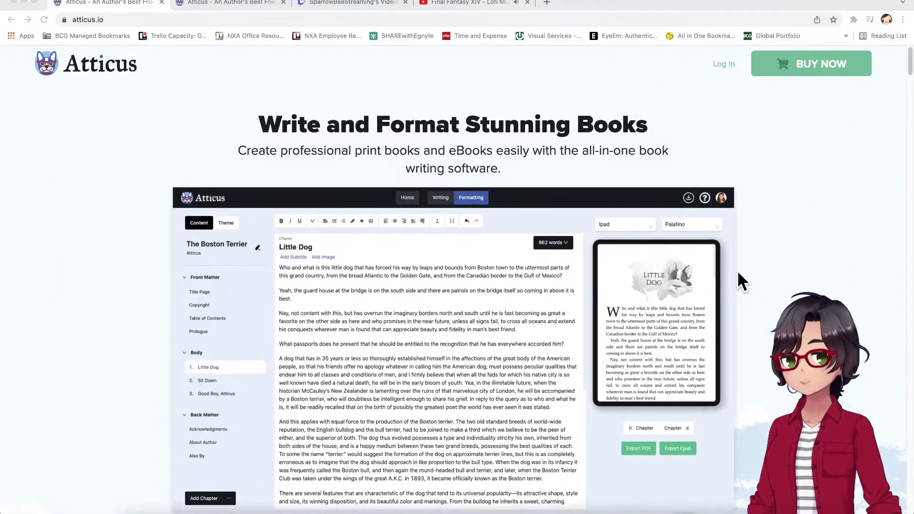
{"action": "scroll", "coordinate": [738, 274], "scroll_direction": "down", "scroll_amount": 2}
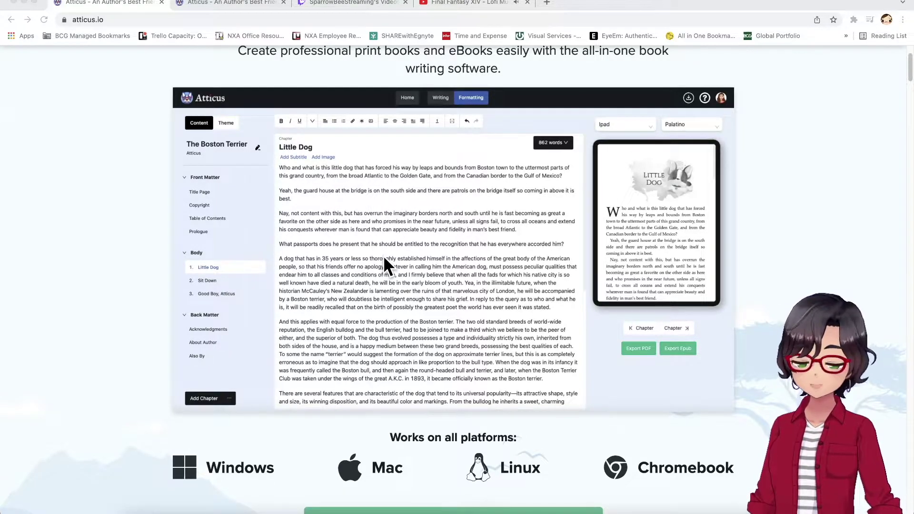
- Scroll on to 'Format Professional Books in Three Easy Steps', showing Step 1 on importing work
{"action": "scroll", "coordinate": [391, 253], "scroll_direction": "down", "scroll_amount": 2}
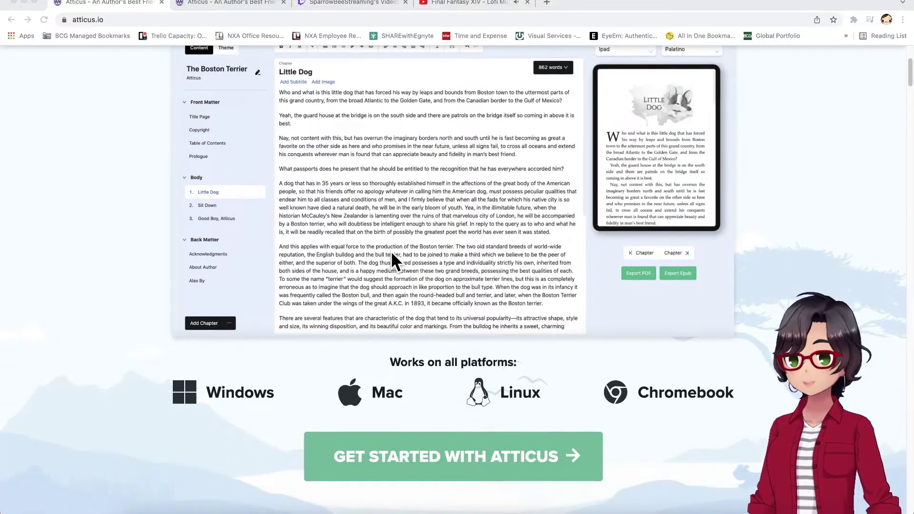
{"action": "scroll", "coordinate": [392, 254], "scroll_direction": "up", "scroll_amount": 5}
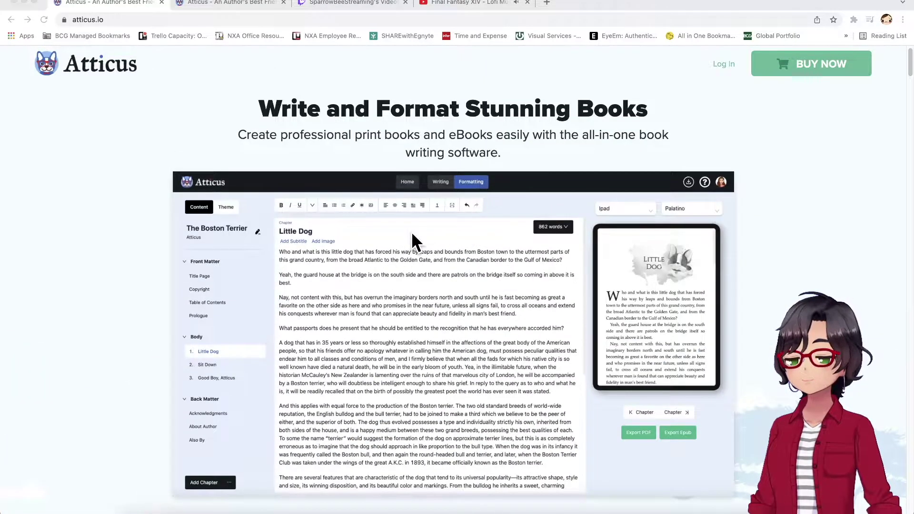
{"action": "scroll", "coordinate": [413, 237], "scroll_direction": "down", "scroll_amount": 10}
{"action": "scroll", "coordinate": [413, 238], "scroll_direction": "down", "scroll_amount": 4}
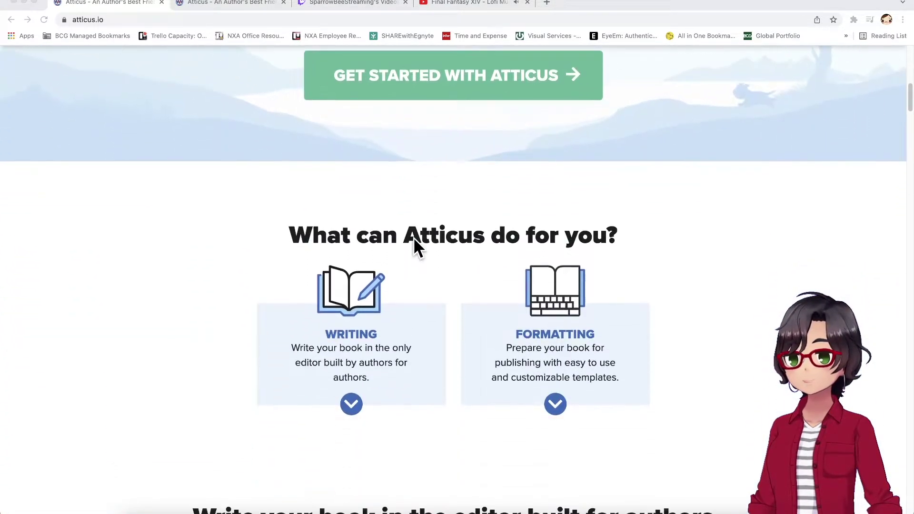
{"action": "scroll", "coordinate": [413, 237], "scroll_direction": "down", "scroll_amount": 12}
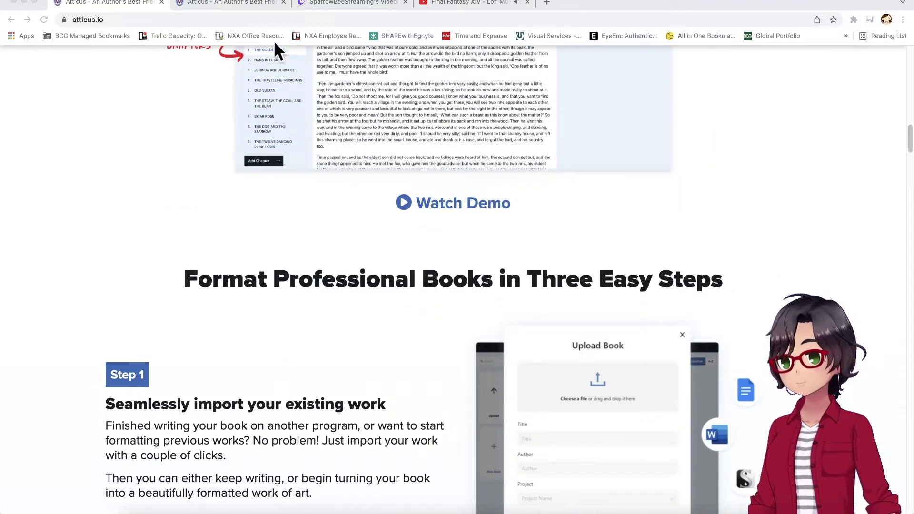
- In the app.atticus.io library, open the Test book and bring up its Book Details page
{"action": "left_click", "coordinate": [257, 3]}
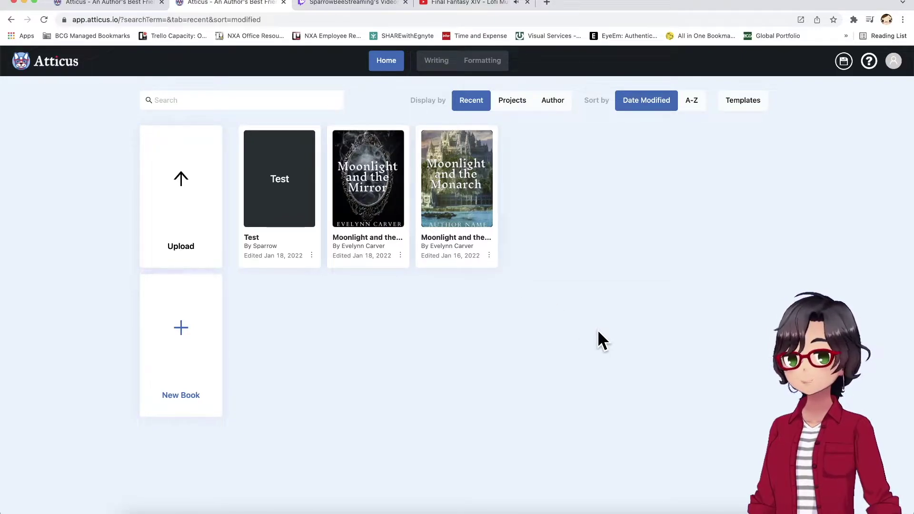
{"action": "left_click", "coordinate": [277, 205]}
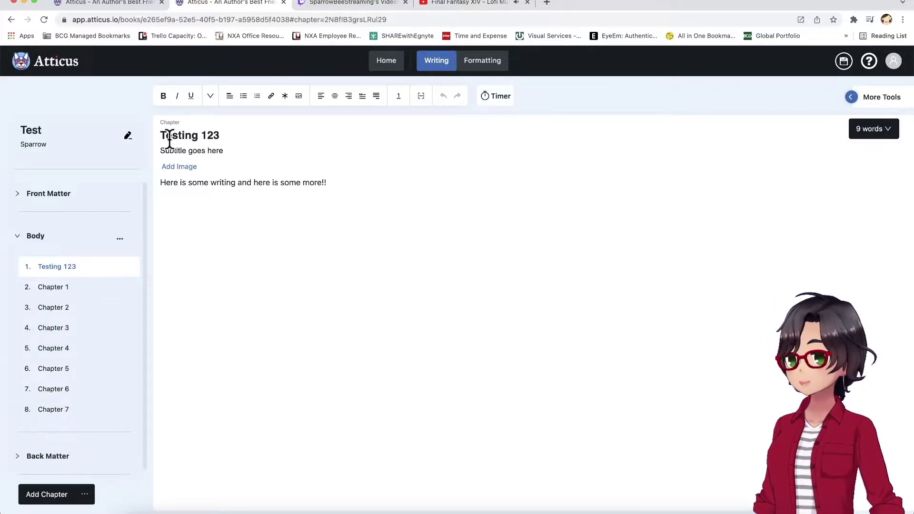
{"action": "left_click_drag", "start_coordinate": [167, 136], "coordinate": [219, 136]}
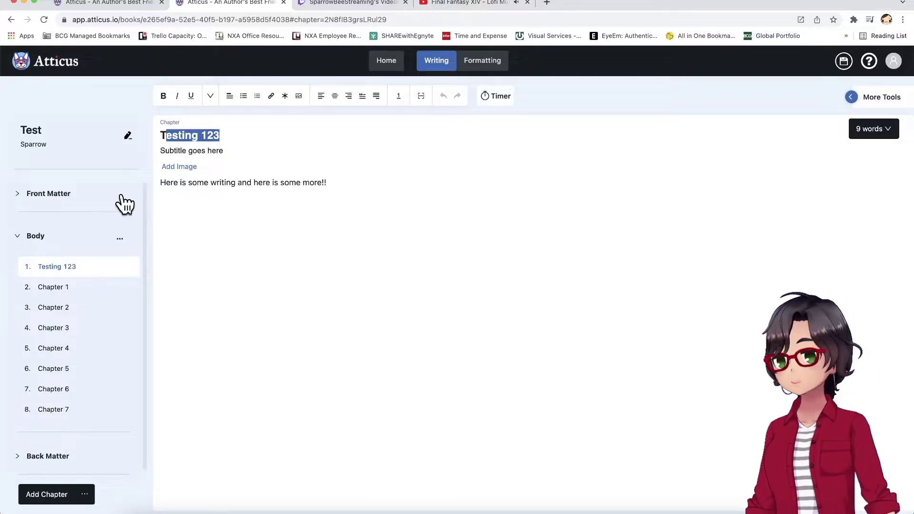
{"action": "left_click", "coordinate": [55, 139]}
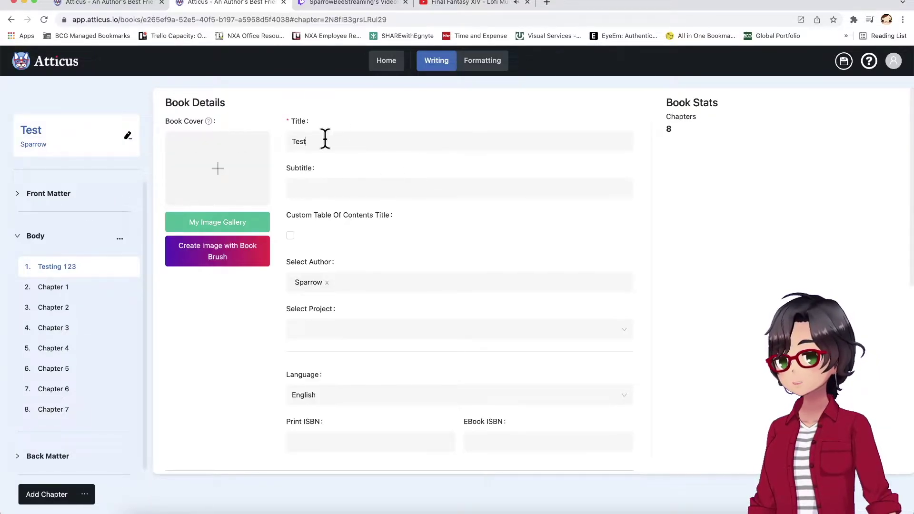
- Change the book title to 'Test title' and add the subtitle 'test subtitle'
{"action": "left_click_drag", "start_coordinate": [324, 140], "coordinate": [287, 135]}
{"action": "type", "text": "Tes"}
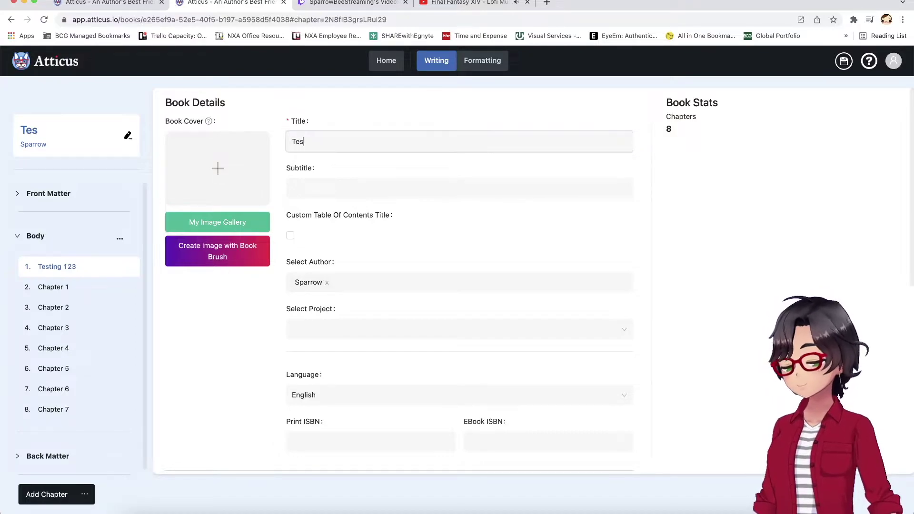
{"action": "type", "text": "t title"}
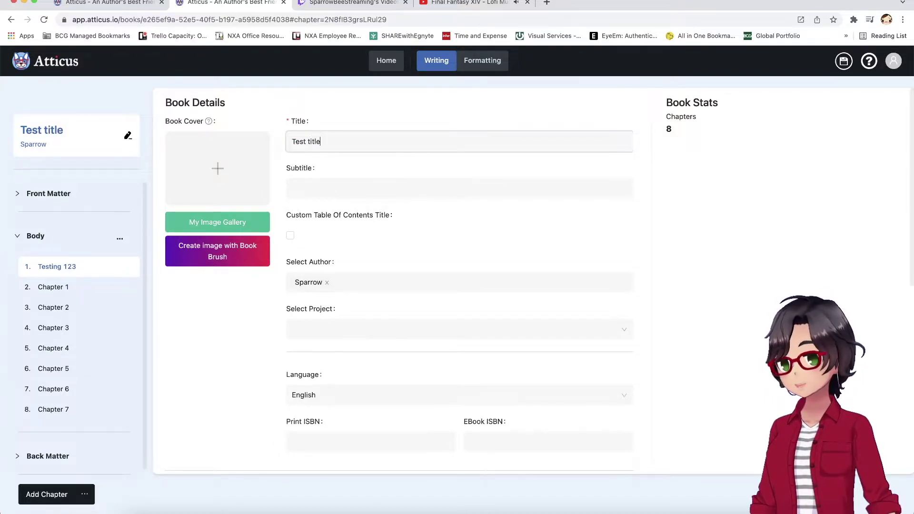
{"action": "left_click", "coordinate": [327, 186]}
{"action": "type", "text": "test subtitle"}
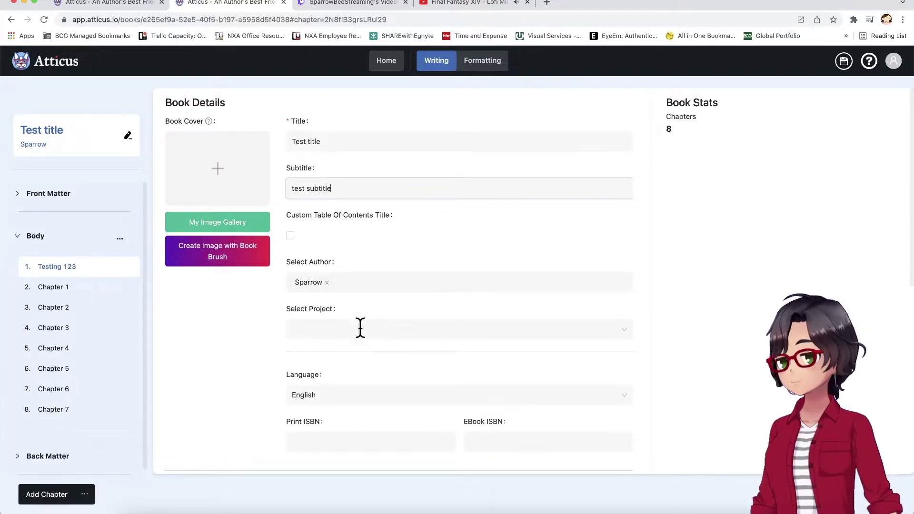
- Scroll down the Book Details form and open Chapter 1 in the editor
{"action": "scroll", "coordinate": [381, 355], "scroll_direction": "down", "scroll_amount": 4}
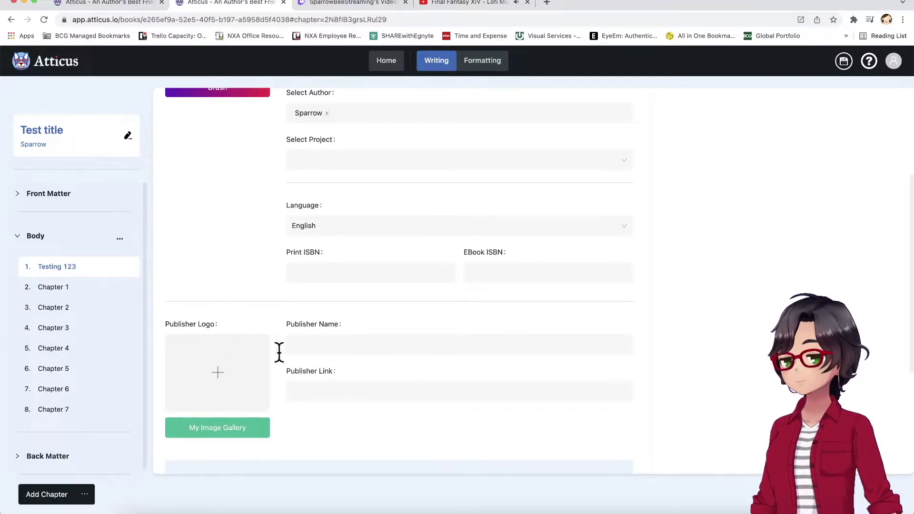
{"action": "scroll", "coordinate": [257, 361], "scroll_direction": "down", "scroll_amount": 4}
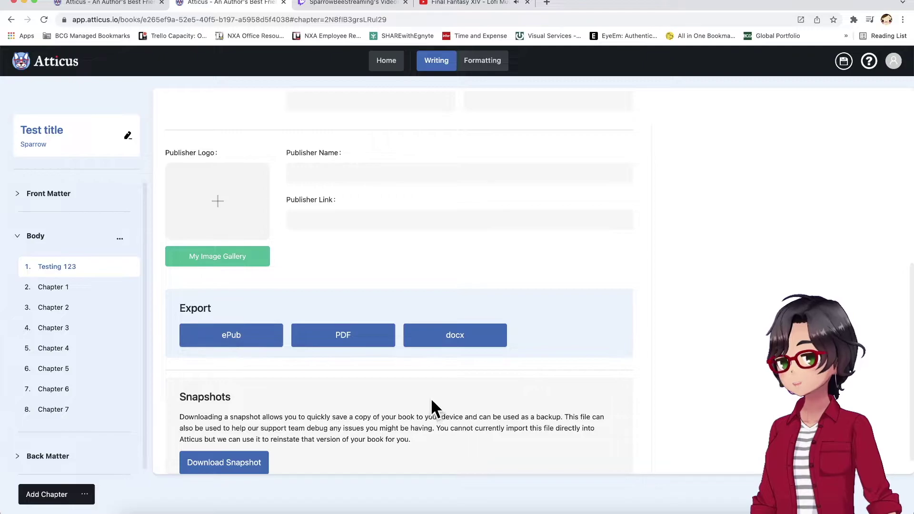
{"action": "left_click", "coordinate": [63, 292]}
- Look through Chapters 2 to 7 of the book one after another
{"action": "left_click", "coordinate": [61, 310]}
{"action": "left_click", "coordinate": [58, 332]}
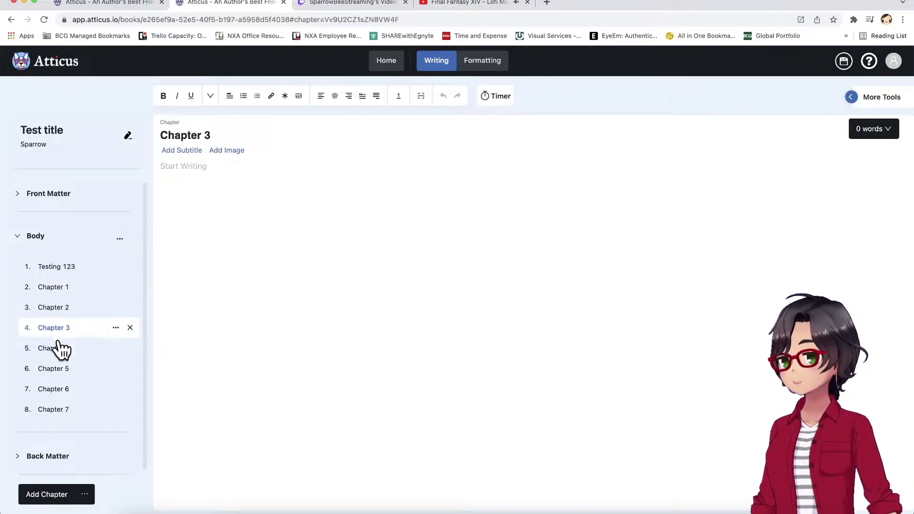
{"action": "left_click", "coordinate": [57, 349]}
{"action": "left_click", "coordinate": [56, 369]}
{"action": "left_click", "coordinate": [57, 389]}
{"action": "left_click", "coordinate": [58, 409]}
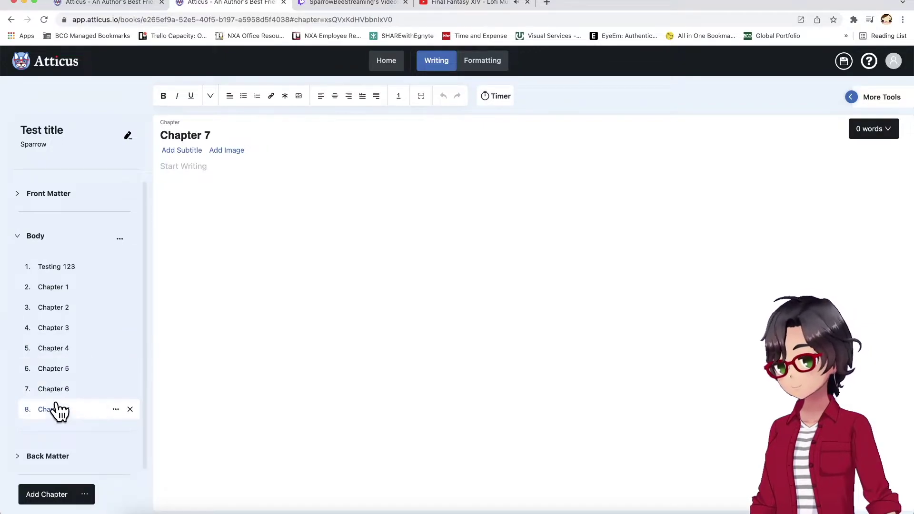
{"action": "scroll", "coordinate": [58, 410], "scroll_direction": "down", "scroll_amount": 2}
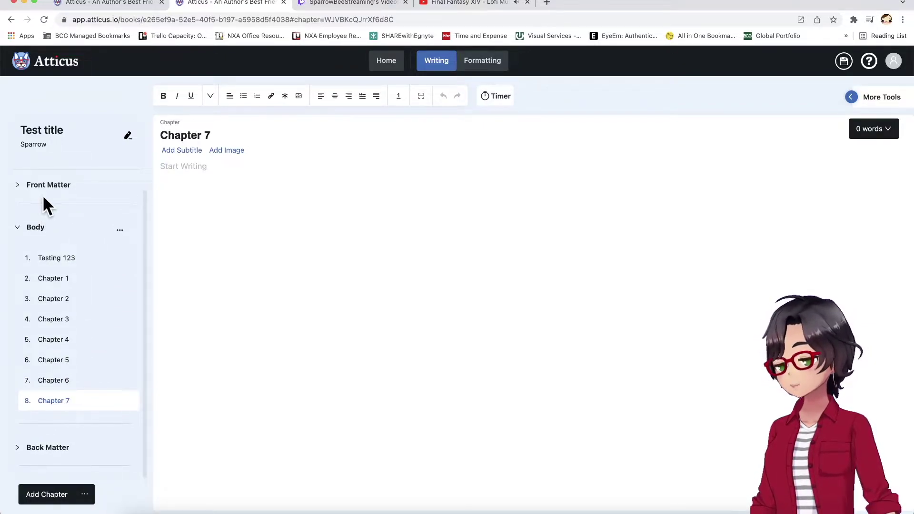
- Expand Front Matter and view the auto-generated Title Page and Table of Contents
{"action": "left_click", "coordinate": [20, 188]}
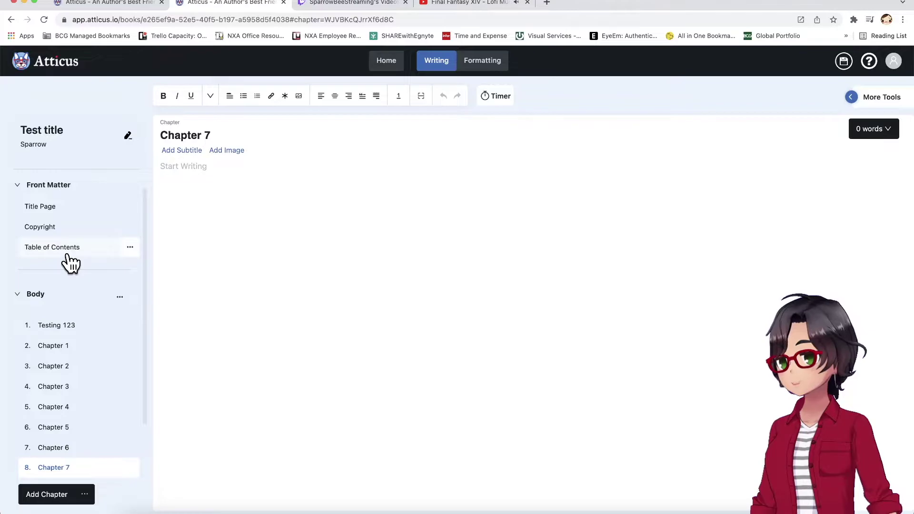
{"action": "left_click", "coordinate": [55, 210]}
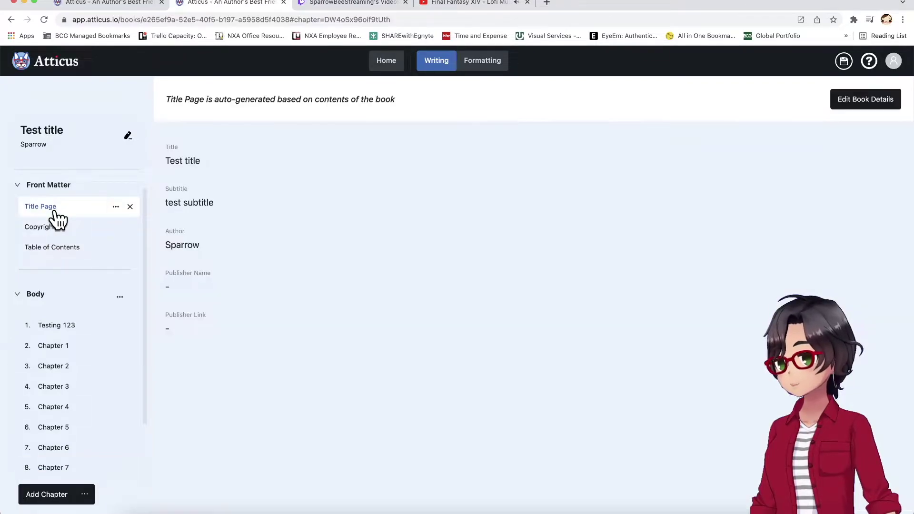
{"action": "left_click", "coordinate": [59, 257]}
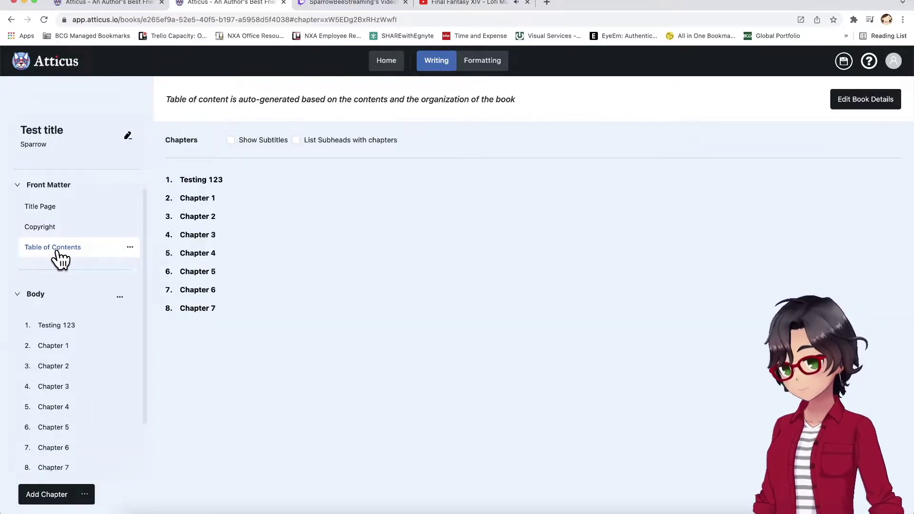
{"action": "scroll", "coordinate": [60, 328], "scroll_direction": "down", "scroll_amount": 3}
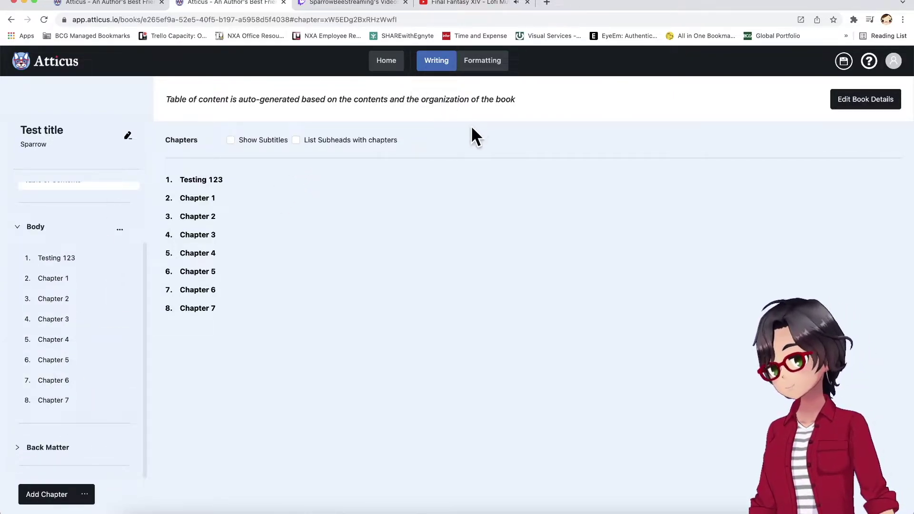
- Switch to the Formatting view showing the Titus theme settings
{"action": "left_click", "coordinate": [482, 61]}
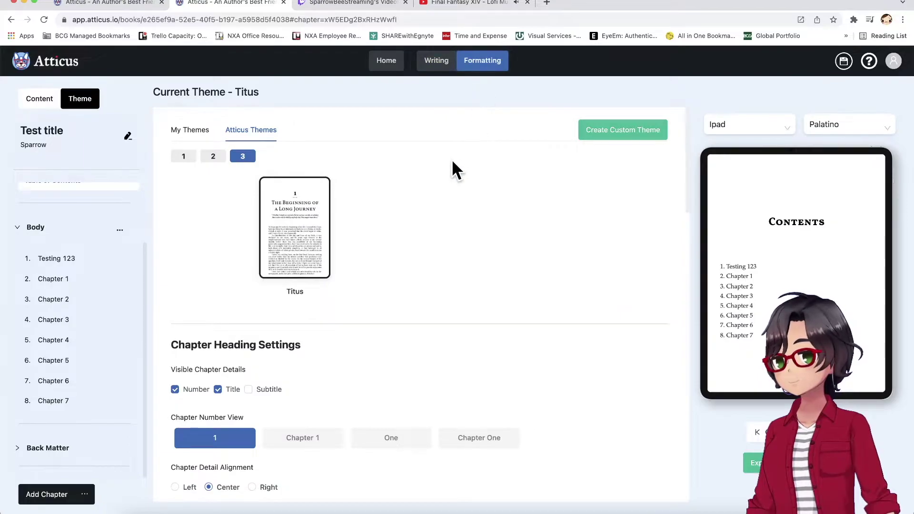
{"action": "scroll", "coordinate": [452, 190], "scroll_direction": "down", "scroll_amount": 3}
{"action": "scroll", "coordinate": [447, 194], "scroll_direction": "up", "scroll_amount": 3}
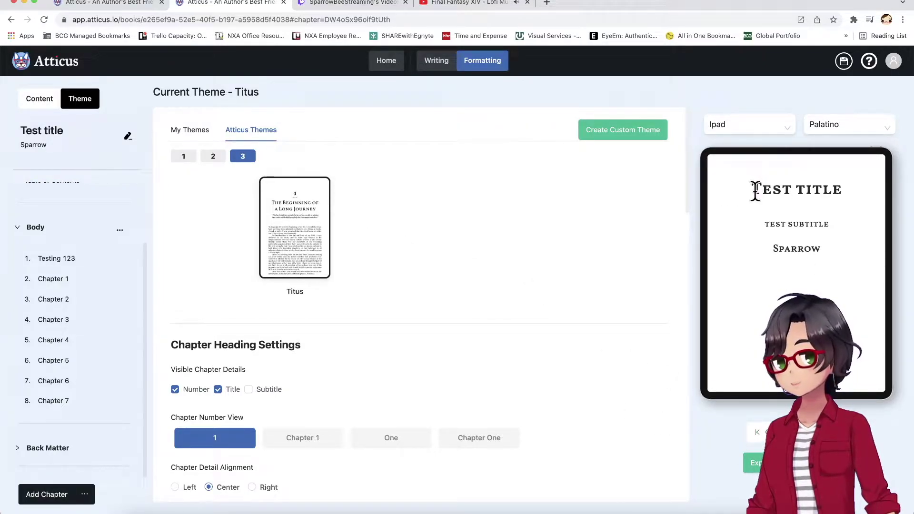
- Page the iPad preview from the title page past copyright and Contents to Testing 123
{"action": "left_click_drag", "start_coordinate": [757, 190], "coordinate": [840, 261]}
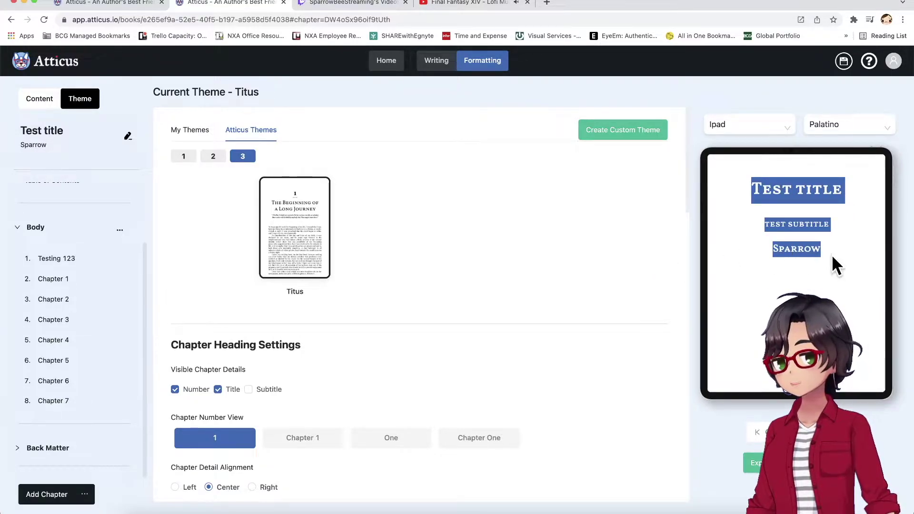
{"action": "left_click", "coordinate": [817, 258]}
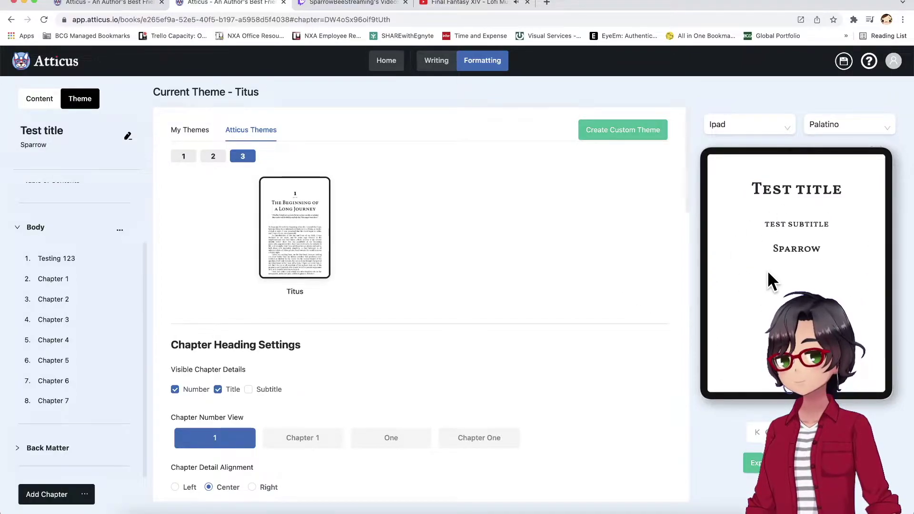
{"action": "left_click", "coordinate": [825, 432]}
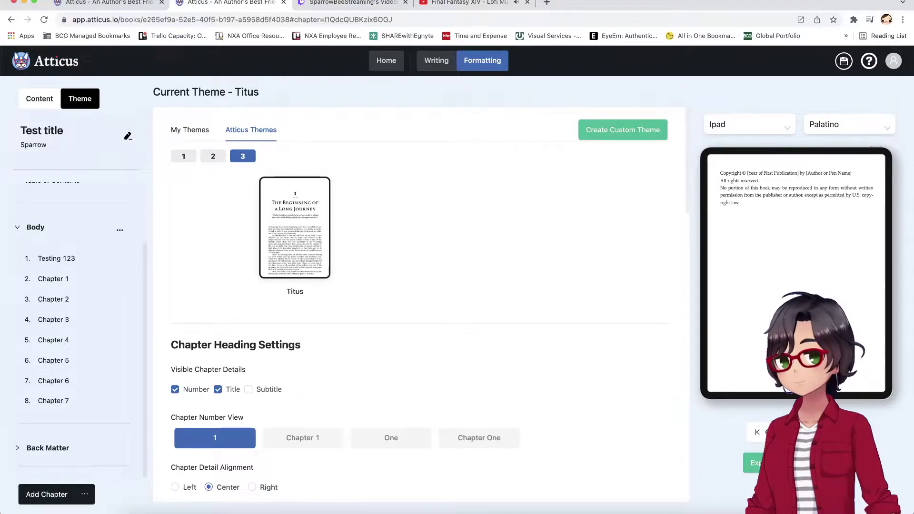
{"action": "left_click", "coordinate": [52, 185]}
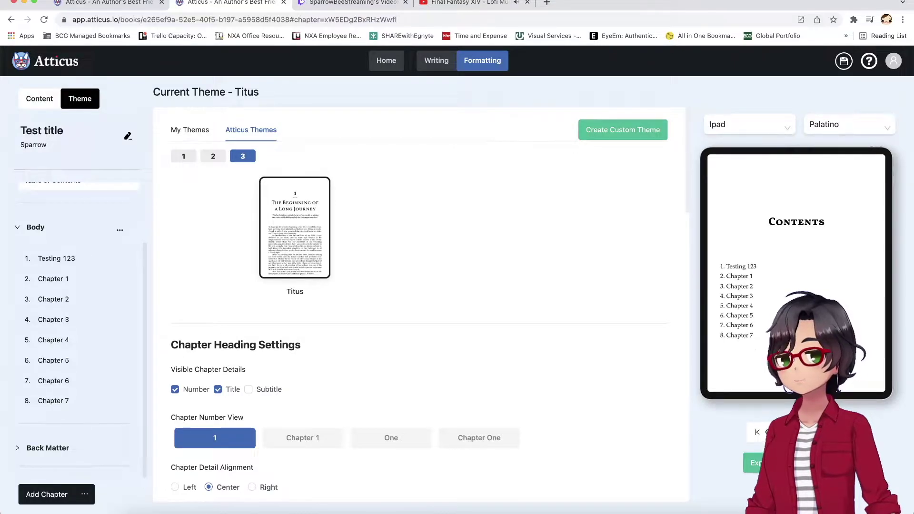
{"action": "left_click", "coordinate": [826, 433]}
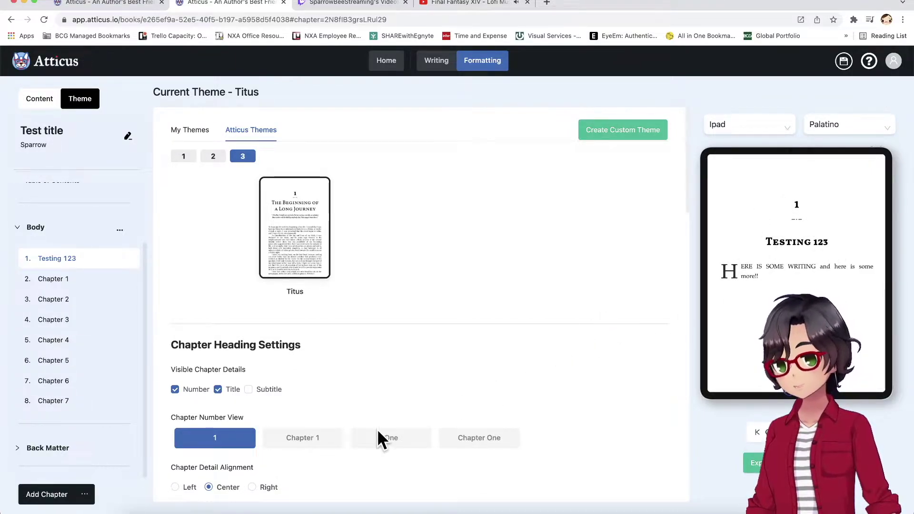
- Set Chapter Number View to 'Chapter 1' after trying 1 and One, keeping Center alignment
{"action": "left_click", "coordinate": [303, 440]}
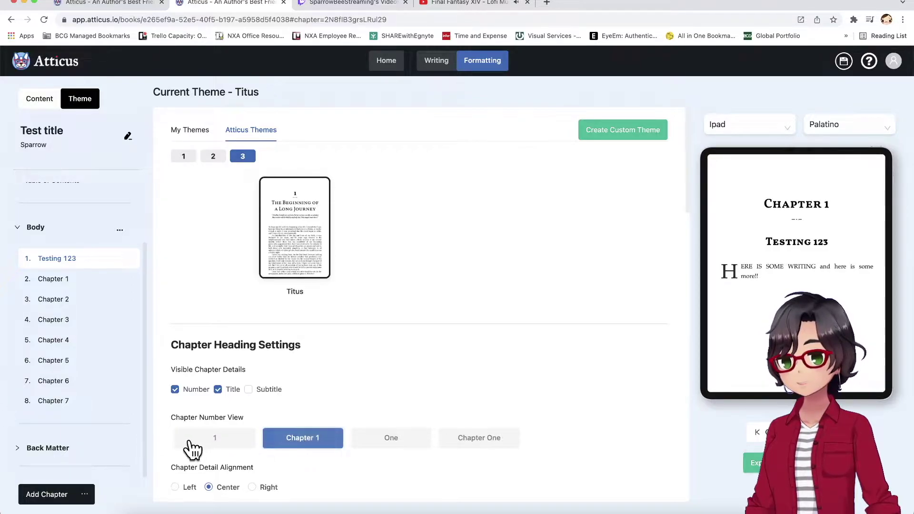
{"action": "scroll", "coordinate": [328, 374], "scroll_direction": "down", "scroll_amount": 1}
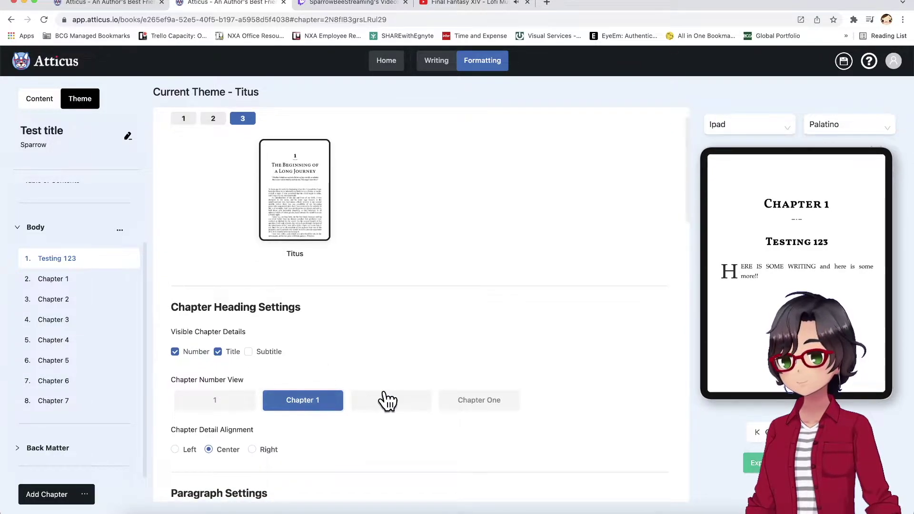
{"action": "left_click", "coordinate": [388, 401]}
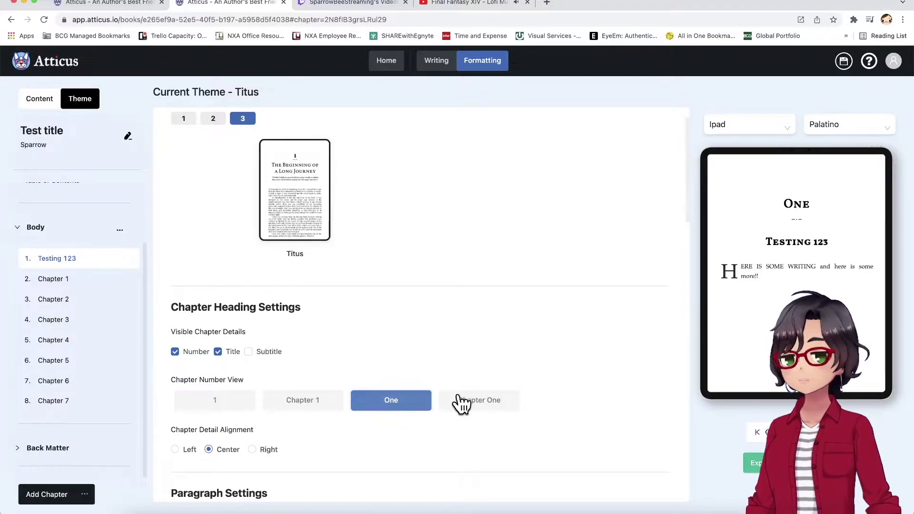
{"action": "left_click", "coordinate": [246, 402]}
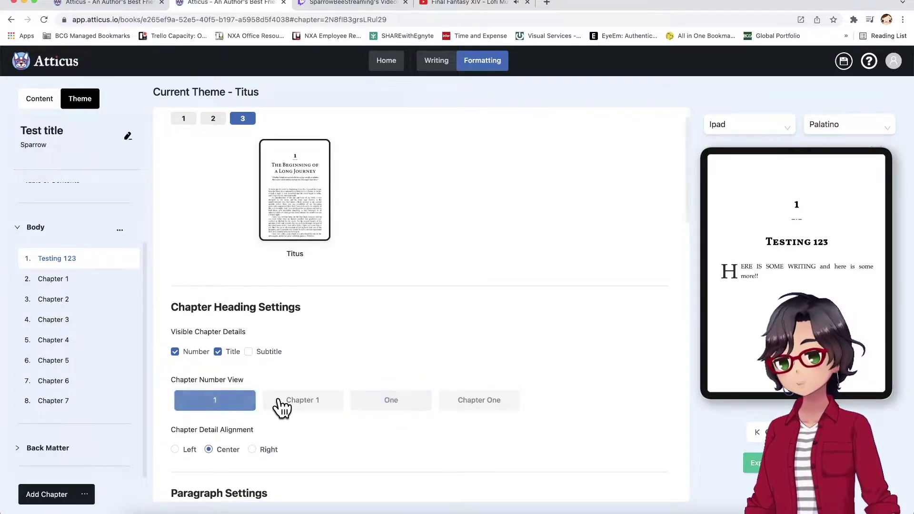
{"action": "left_click", "coordinate": [301, 401]}
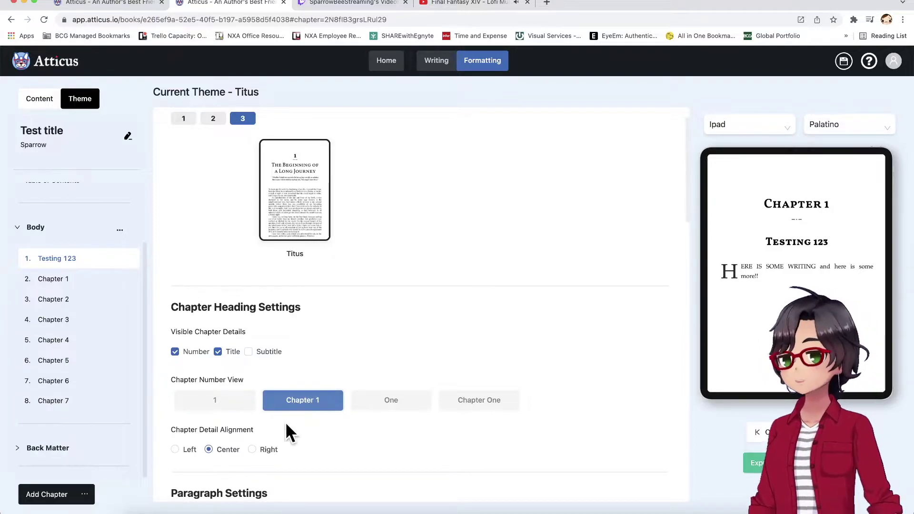
{"action": "left_click", "coordinate": [180, 450]}
{"action": "left_click", "coordinate": [210, 450]}
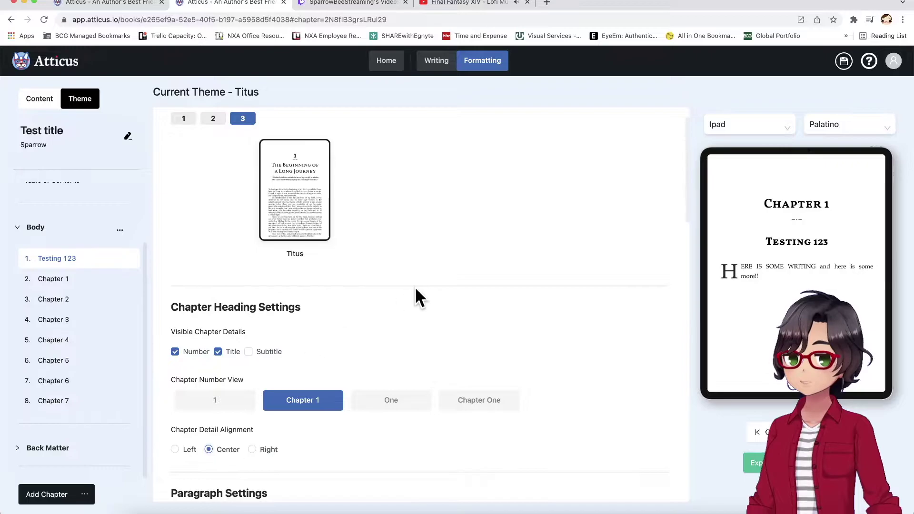
{"action": "scroll", "coordinate": [417, 290], "scroll_direction": "down", "scroll_amount": 5}
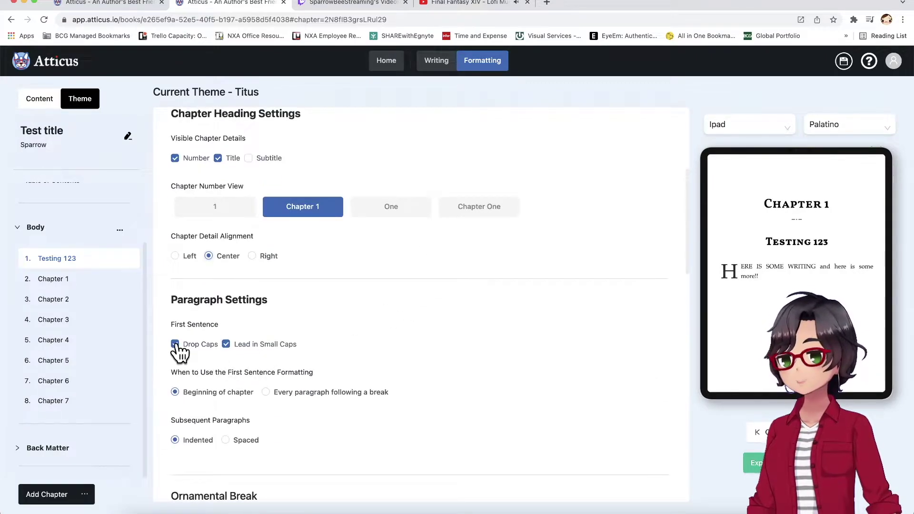
{"action": "left_click", "coordinate": [175, 344]}
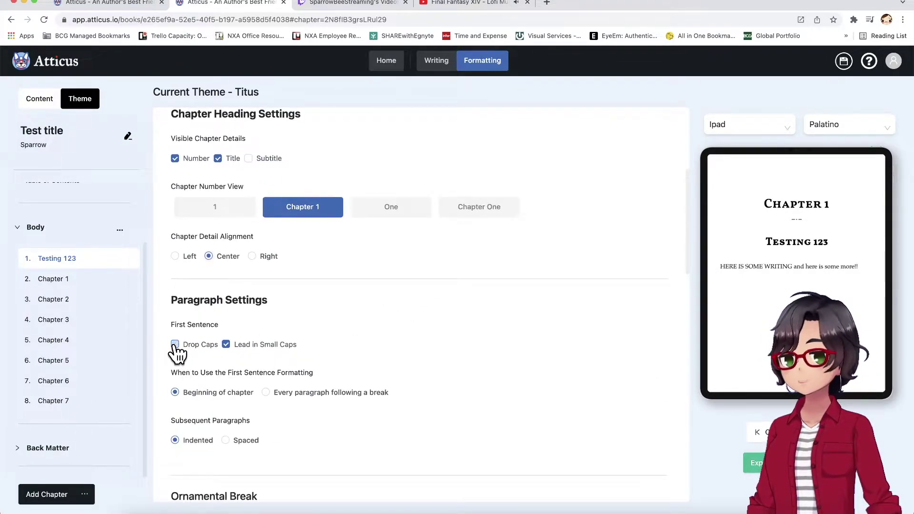
{"action": "left_click", "coordinate": [175, 344]}
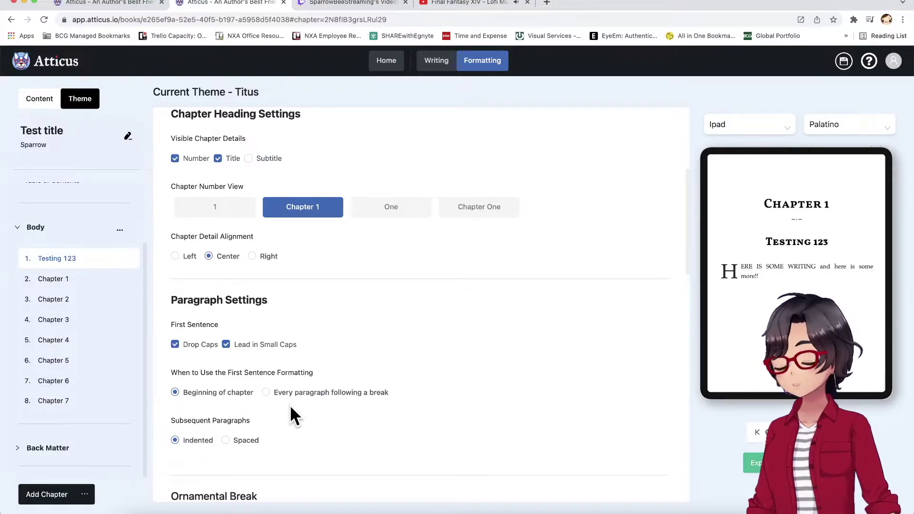
{"action": "scroll", "coordinate": [322, 375], "scroll_direction": "down", "scroll_amount": 2}
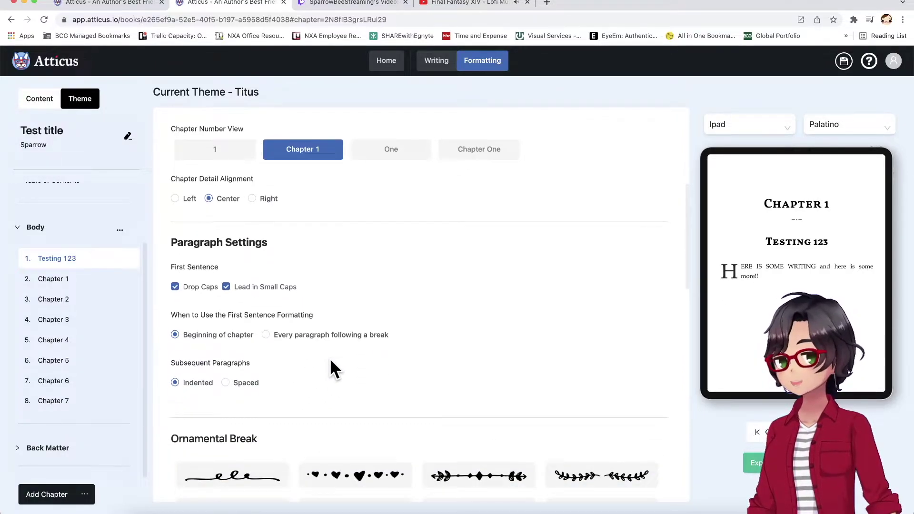
{"action": "scroll", "coordinate": [332, 369], "scroll_direction": "down", "scroll_amount": 6}
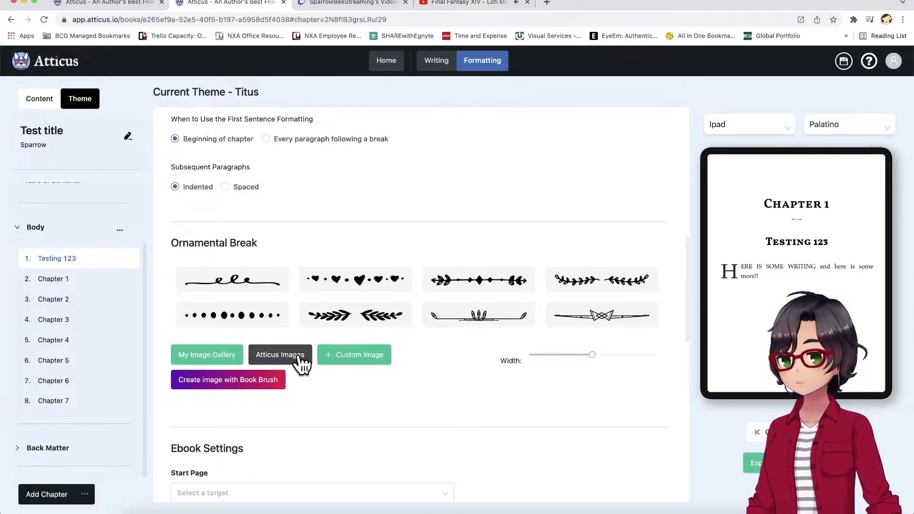
- Browse the Ornamental Break Library without choosing an image, then widen the break slightly
{"action": "left_click", "coordinate": [279, 355]}
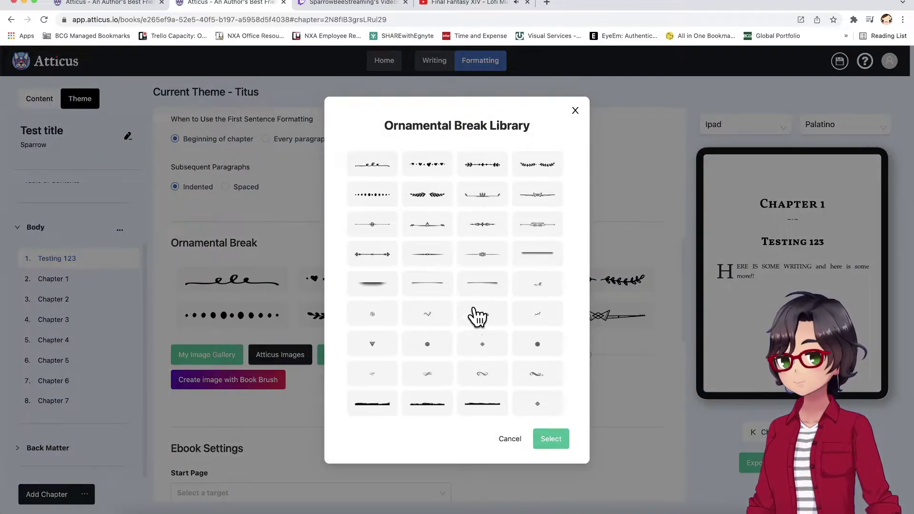
{"action": "left_click_drag", "start_coordinate": [570, 270], "coordinate": [431, 338]}
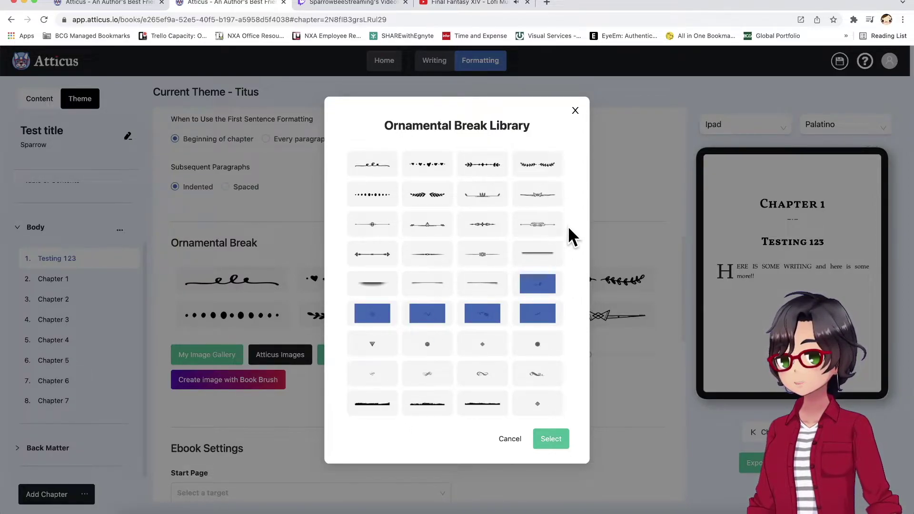
{"action": "left_click", "coordinate": [576, 111]}
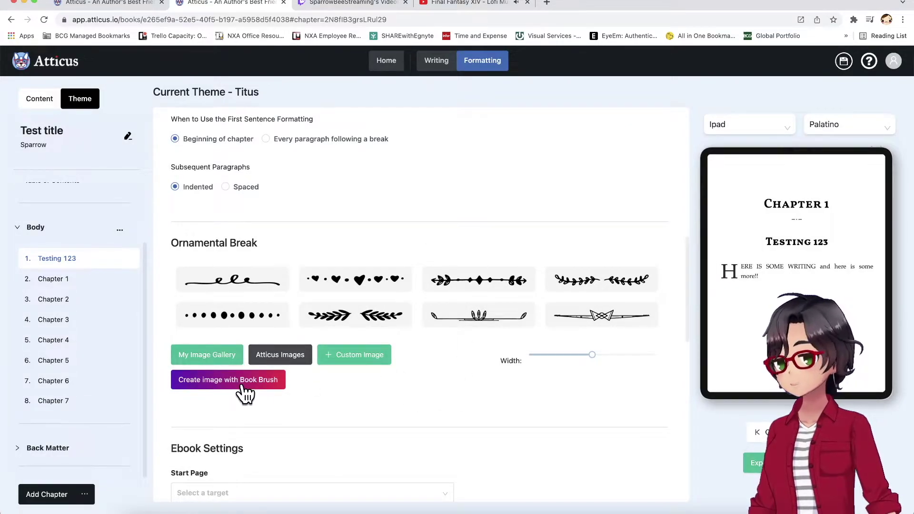
{"action": "mouse_move", "coordinate": [590, 364]}
{"action": "left_mouse_down"}
{"action": "mouse_move", "coordinate": [558, 363]}
{"action": "mouse_move", "coordinate": [599, 363]}
{"action": "left_mouse_up"}
- Scroll through the Titus chapter heading settings down toward Paragraph Settings
{"action": "scroll", "coordinate": [433, 387], "scroll_direction": "down", "scroll_amount": 2}
{"action": "scroll", "coordinate": [433, 386], "scroll_direction": "down", "scroll_amount": 4}
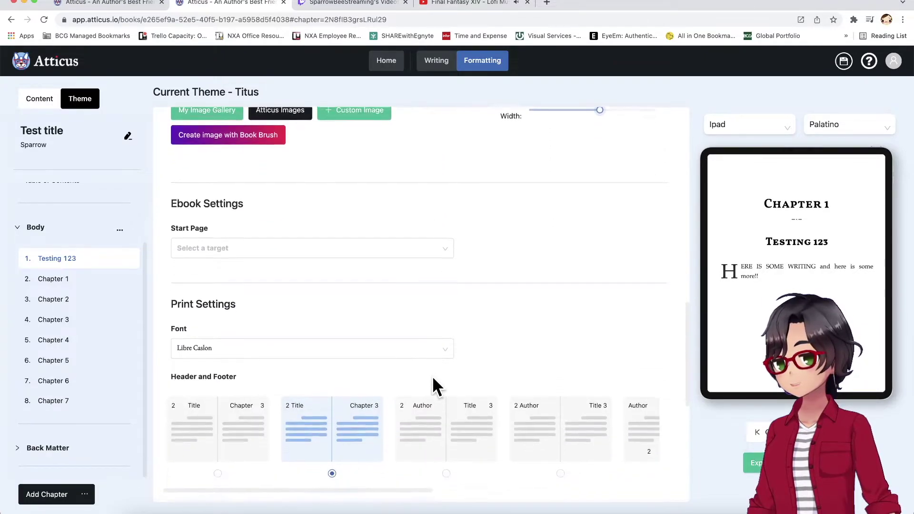
{"action": "scroll", "coordinate": [447, 238], "scroll_direction": "down", "scroll_amount": 2}
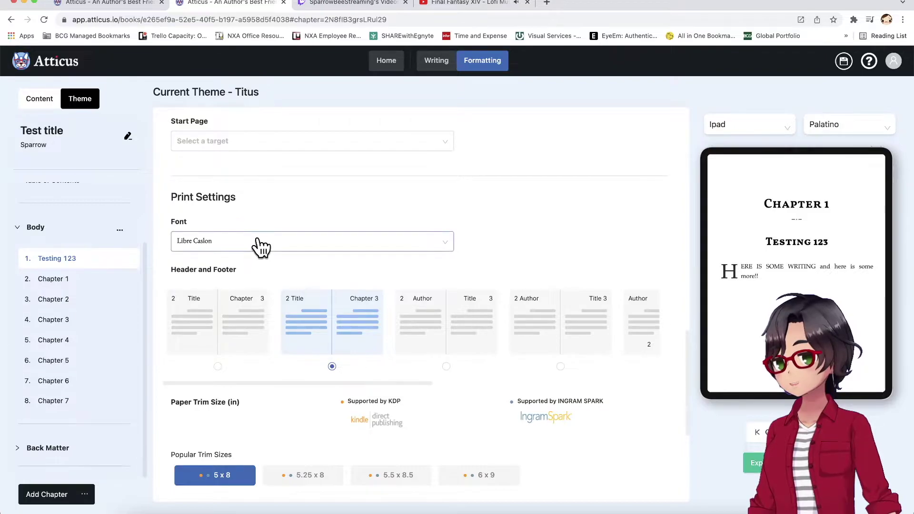
{"action": "scroll", "coordinate": [490, 229], "scroll_direction": "up", "scroll_amount": 1}
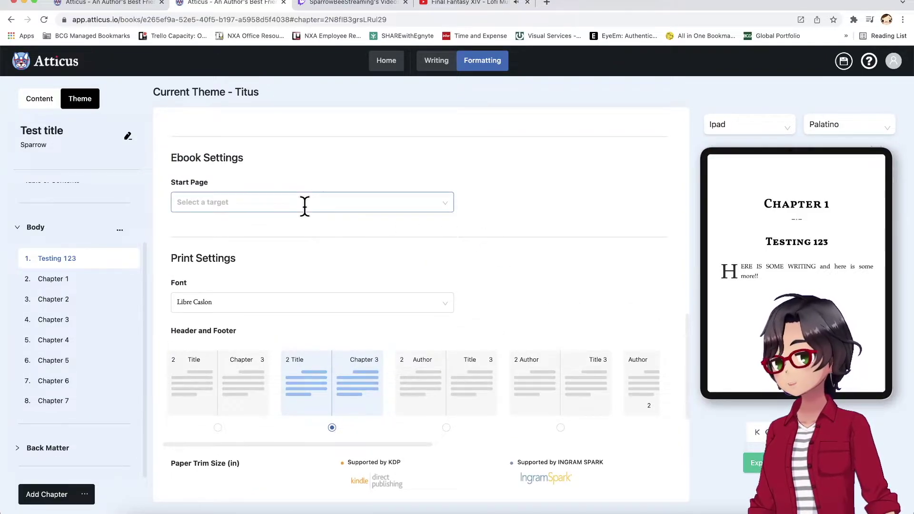
{"action": "scroll", "coordinate": [452, 245], "scroll_direction": "down", "scroll_amount": 4}
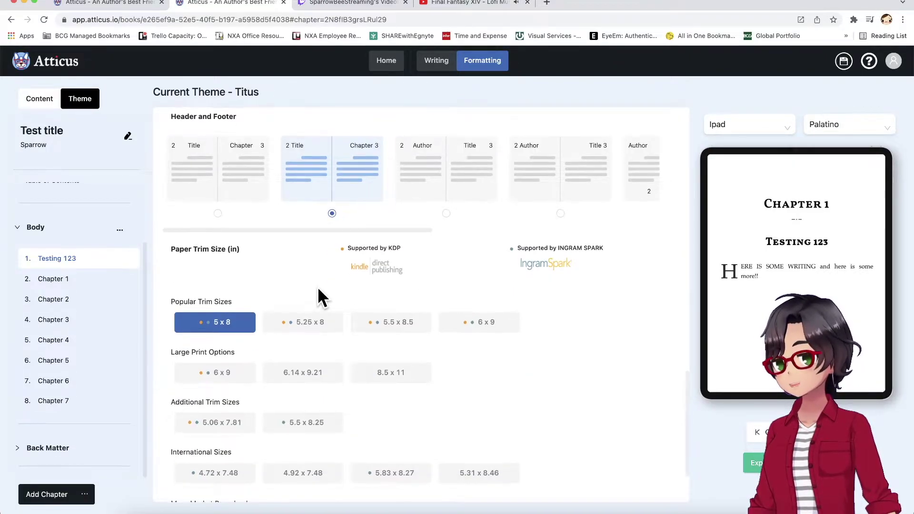
{"action": "scroll", "coordinate": [318, 286], "scroll_direction": "up", "scroll_amount": 2}
{"action": "scroll", "coordinate": [460, 367], "scroll_direction": "down", "scroll_amount": 1}
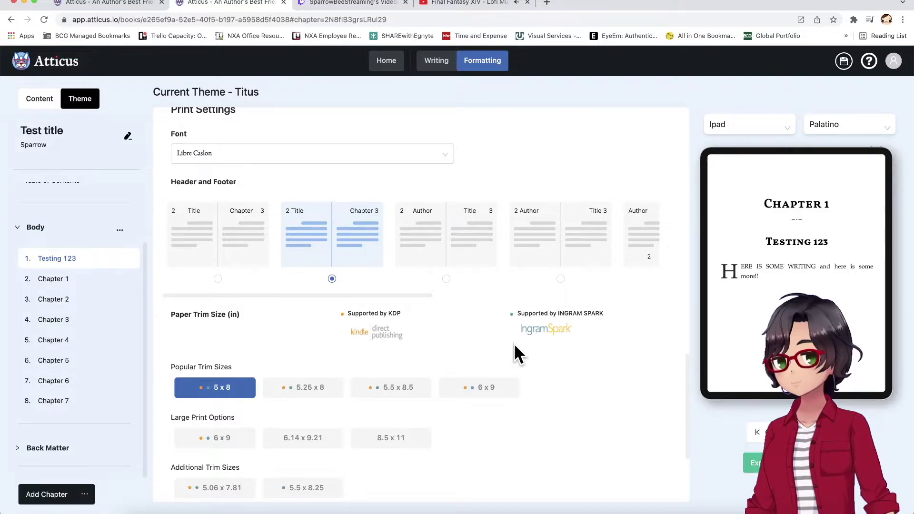
{"action": "scroll", "coordinate": [336, 347], "scroll_direction": "down", "scroll_amount": 2}
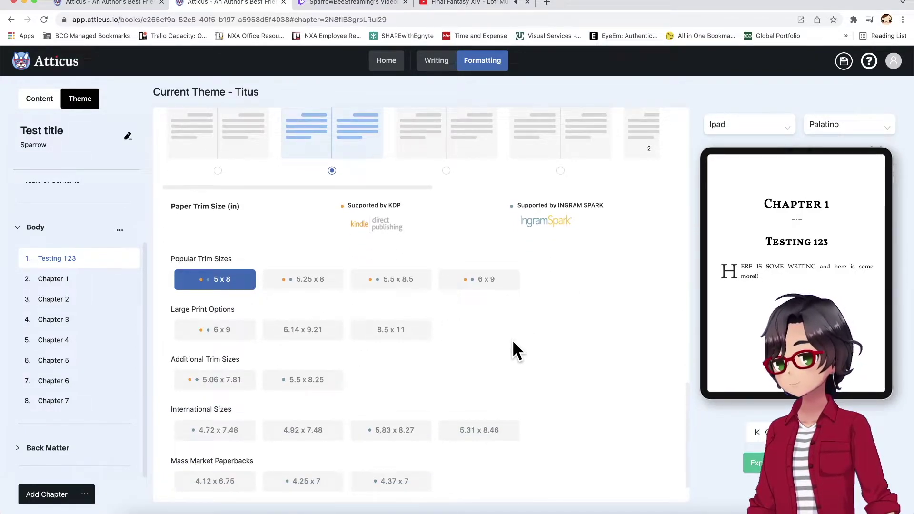
{"action": "scroll", "coordinate": [513, 339], "scroll_direction": "down", "scroll_amount": 1}
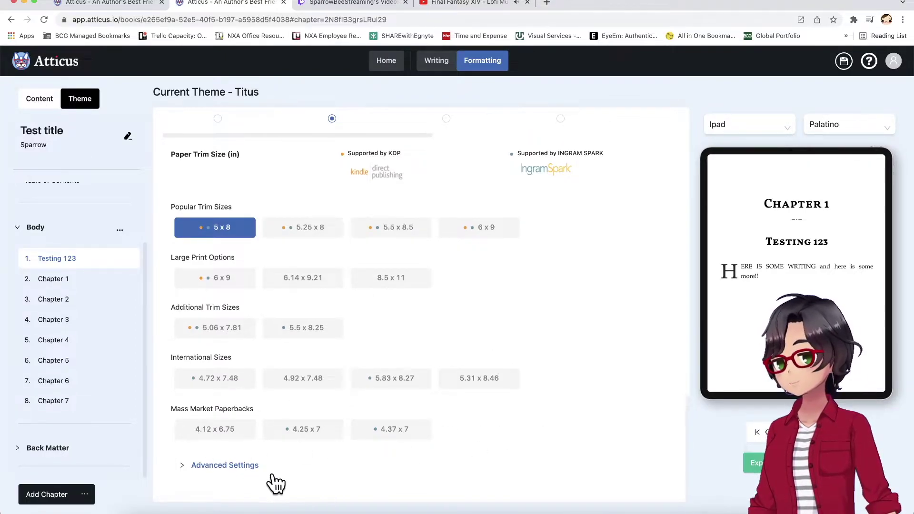
- Expand the advanced print layout settings and check Drop Caps and Lead in Small Caps are on
{"action": "left_click", "coordinate": [255, 465]}
{"action": "scroll", "coordinate": [428, 398], "scroll_direction": "down", "scroll_amount": 2}
{"action": "scroll", "coordinate": [418, 389], "scroll_direction": "down", "scroll_amount": 2}
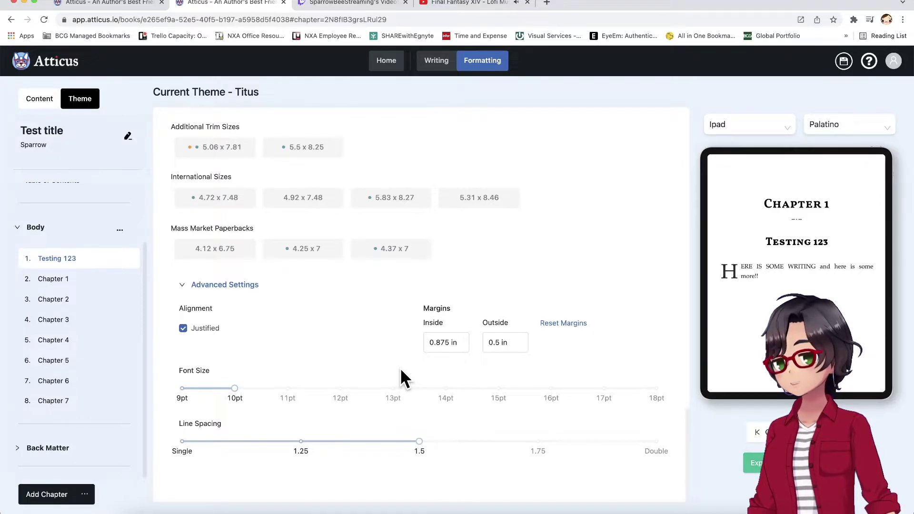
{"action": "scroll", "coordinate": [369, 402], "scroll_direction": "up", "scroll_amount": 15}
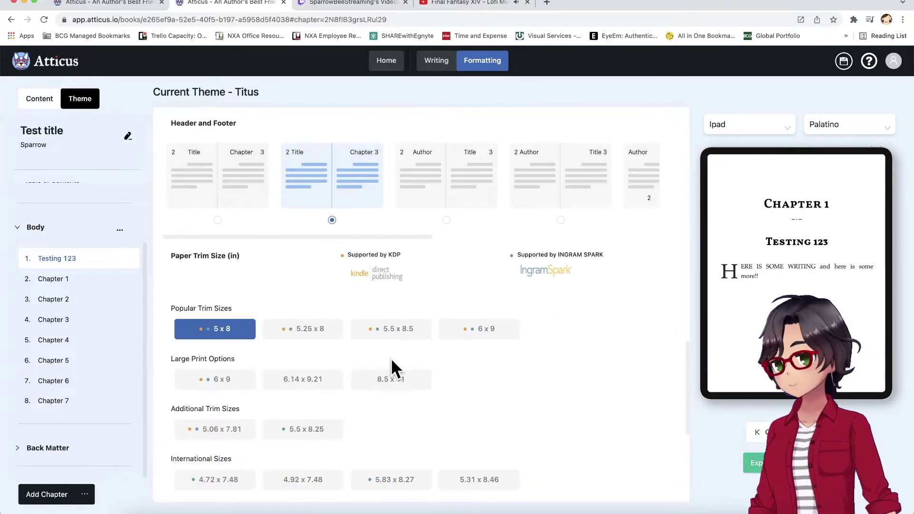
{"action": "scroll", "coordinate": [387, 374], "scroll_direction": "up", "scroll_amount": 4}
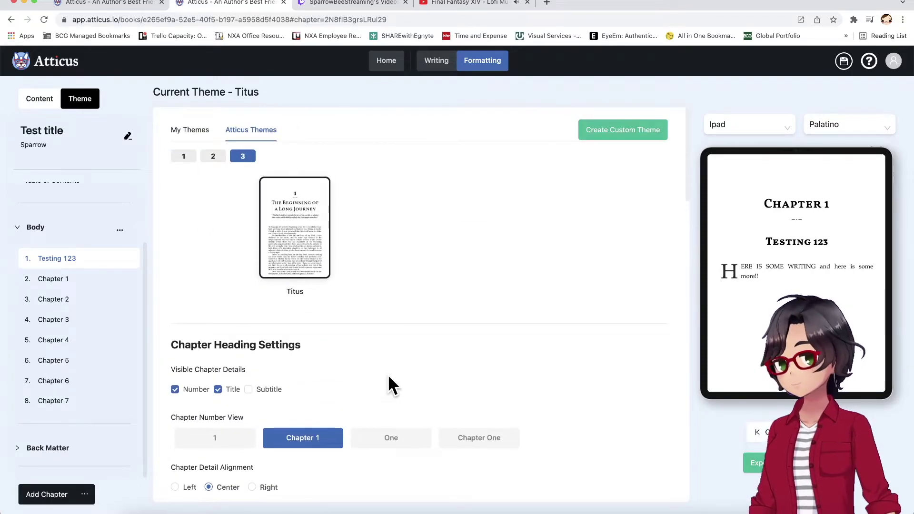
{"action": "scroll", "coordinate": [454, 310], "scroll_direction": "down", "scroll_amount": 1}
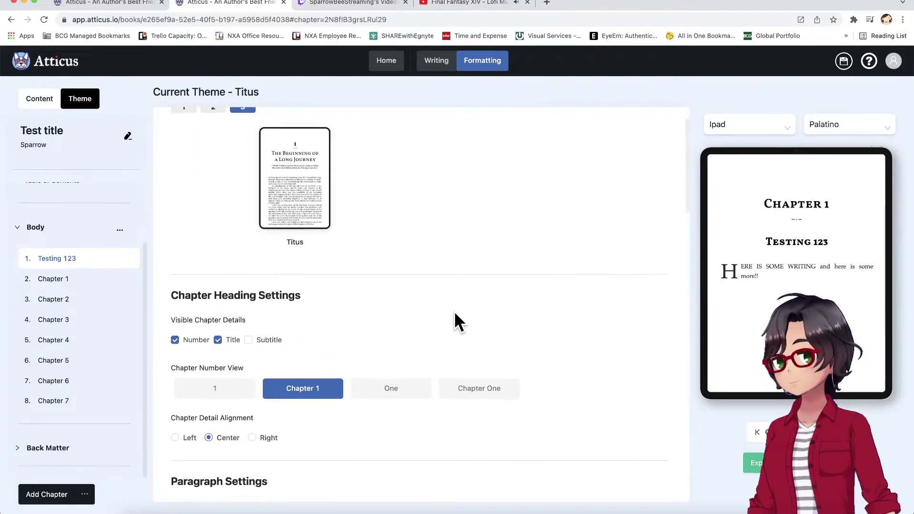
{"action": "scroll", "coordinate": [454, 310], "scroll_direction": "down", "scroll_amount": 1}
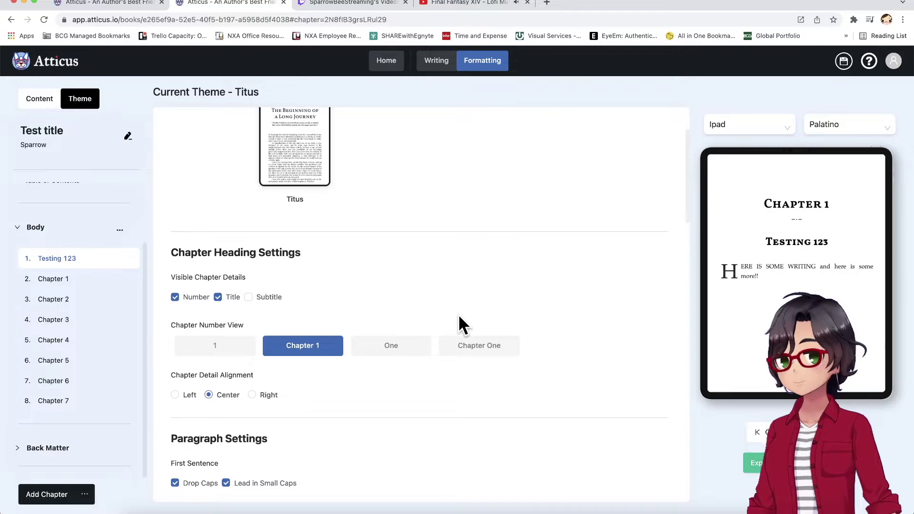
- Switch the preview device to Kindle Fire, then to Kobo Forma
{"action": "left_click", "coordinate": [761, 132]}
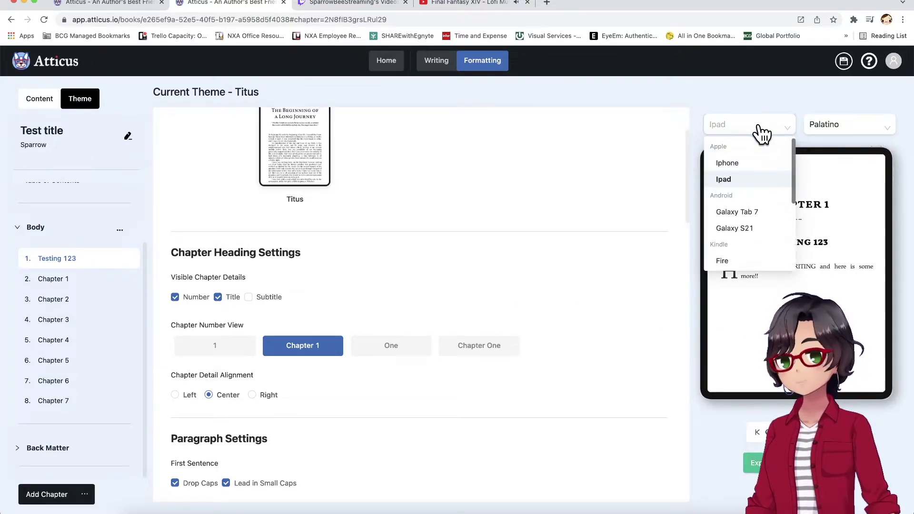
{"action": "scroll", "coordinate": [754, 214], "scroll_direction": "down", "scroll_amount": 3}
{"action": "scroll", "coordinate": [756, 209], "scroll_direction": "up", "scroll_amount": 3}
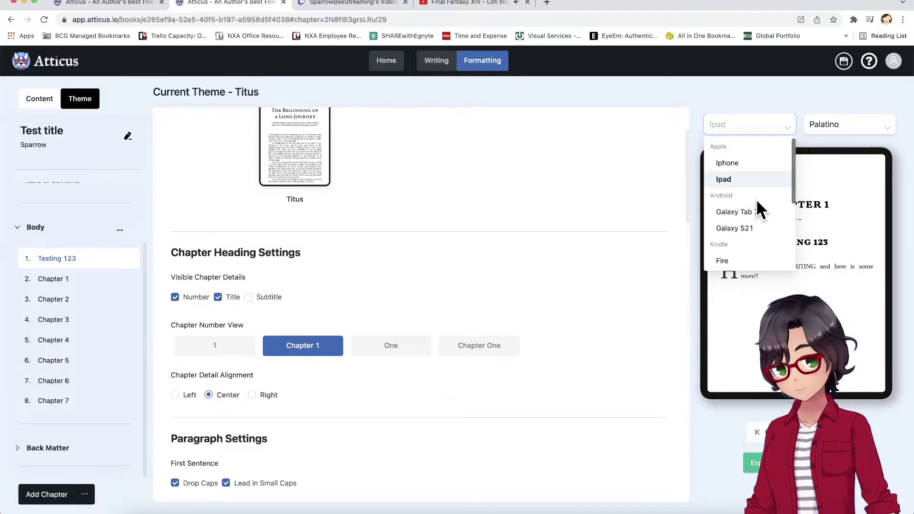
{"action": "scroll", "coordinate": [756, 204], "scroll_direction": "down", "scroll_amount": 3}
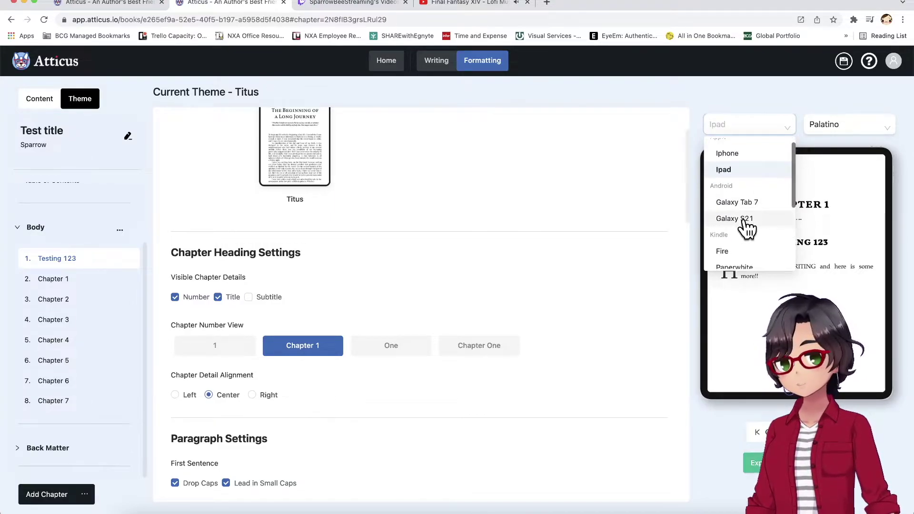
{"action": "left_click", "coordinate": [728, 181]}
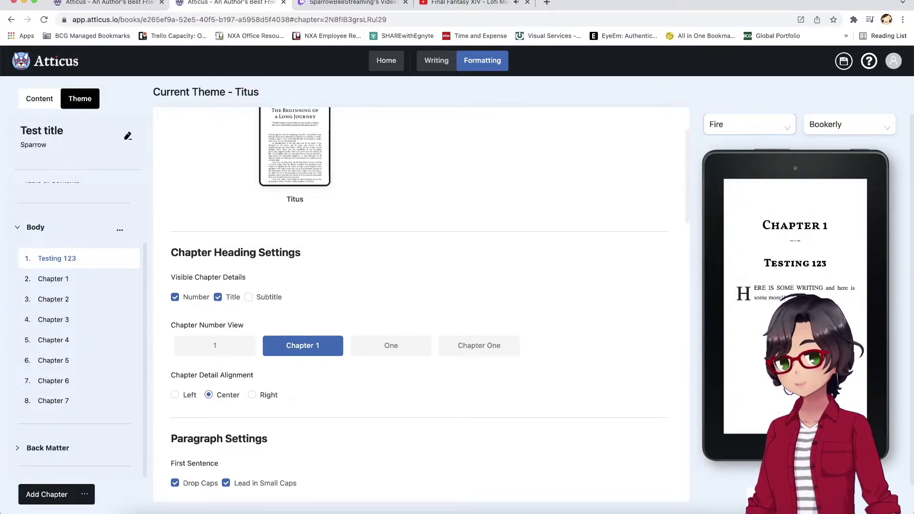
{"action": "left_click", "coordinate": [745, 125]}
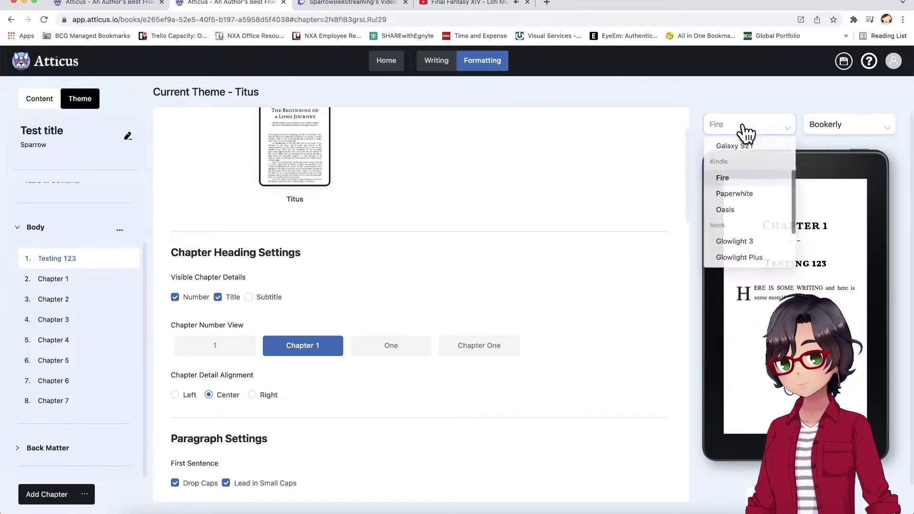
{"action": "scroll", "coordinate": [740, 224], "scroll_direction": "down", "scroll_amount": 2}
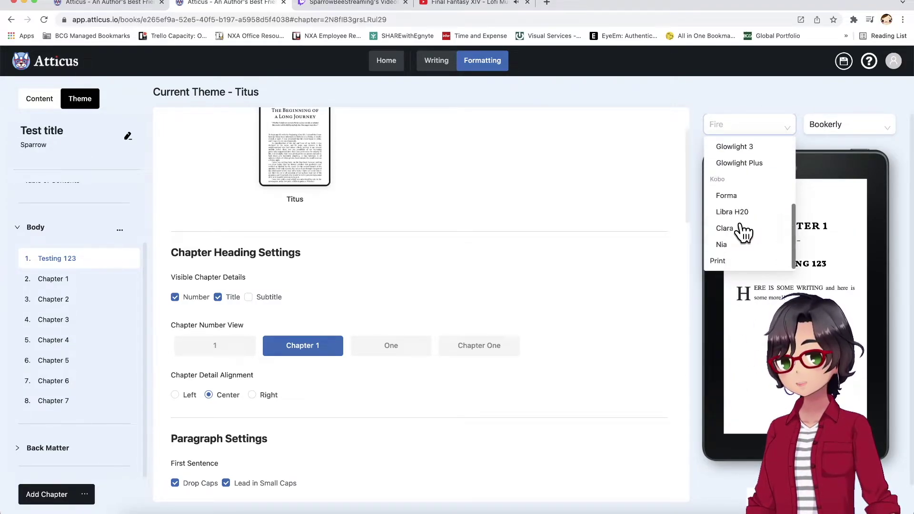
{"action": "left_click", "coordinate": [737, 199]}
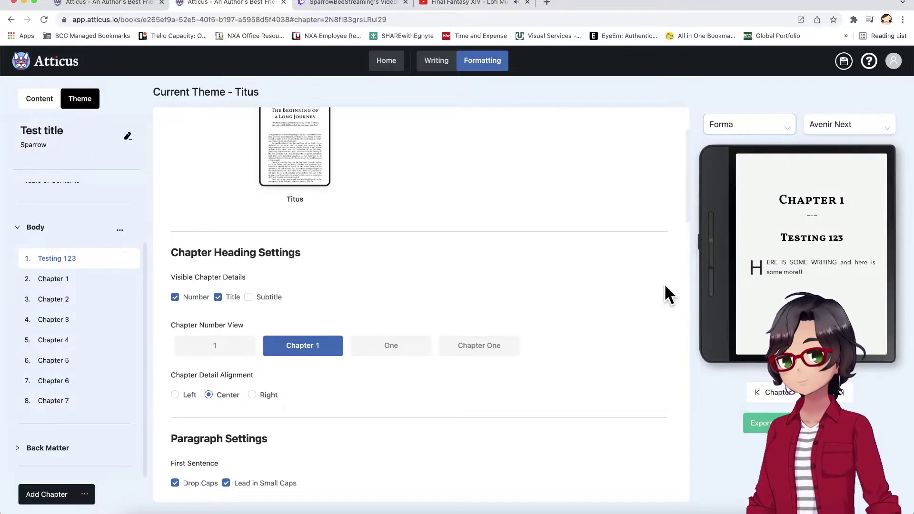
- Page the Forma preview forward and back through the chapters, ending on Chapter 2
{"action": "left_click", "coordinate": [841, 392]}
{"action": "left_click", "coordinate": [841, 392]}
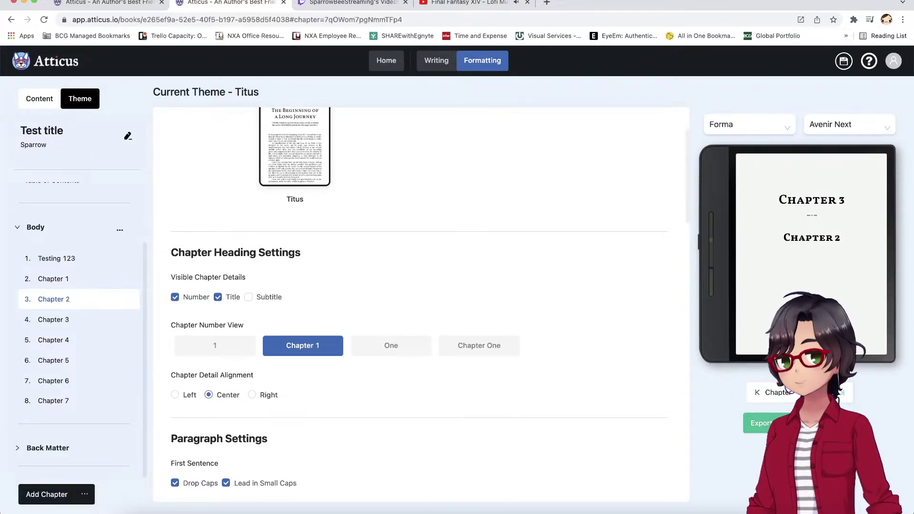
{"action": "left_click", "coordinate": [840, 392]}
{"action": "left_click", "coordinate": [840, 393]}
{"action": "left_click", "coordinate": [840, 392]}
{"action": "left_click", "coordinate": [841, 392]}
{"action": "left_click", "coordinate": [841, 393]}
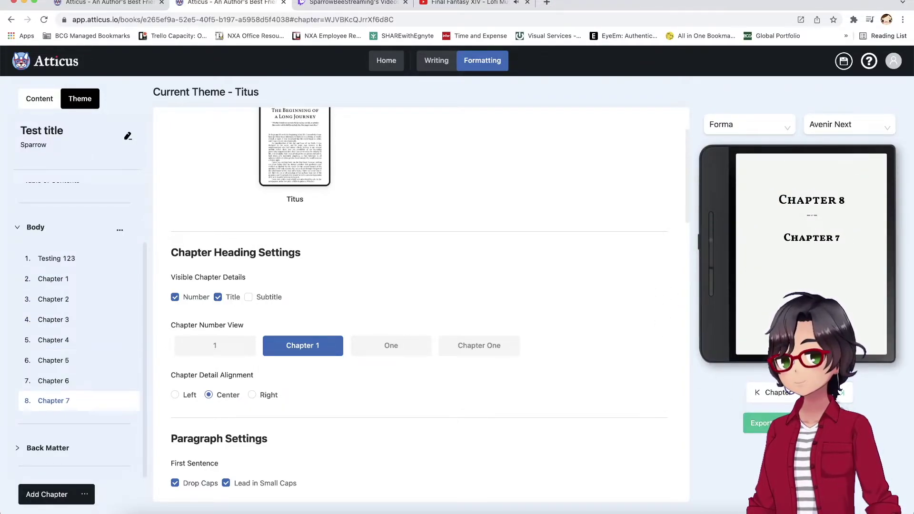
{"action": "left_click", "coordinate": [787, 398]}
{"action": "left_click", "coordinate": [786, 398]}
{"action": "left_click", "coordinate": [786, 398]}
{"action": "left_click", "coordinate": [786, 398]}
{"action": "left_click", "coordinate": [784, 398]}
{"action": "left_click", "coordinate": [785, 398]}
{"action": "left_click", "coordinate": [782, 398]}
{"action": "left_click", "coordinate": [781, 399]}
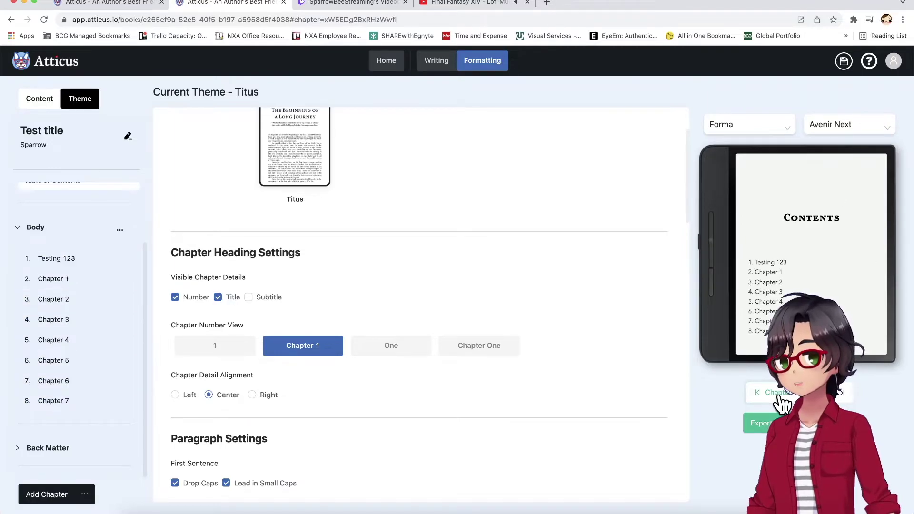
{"action": "left_click", "coordinate": [781, 399]}
{"action": "left_click", "coordinate": [840, 392]}
{"action": "left_click", "coordinate": [841, 392]}
{"action": "left_click", "coordinate": [841, 392]}
{"action": "left_click", "coordinate": [840, 393]}
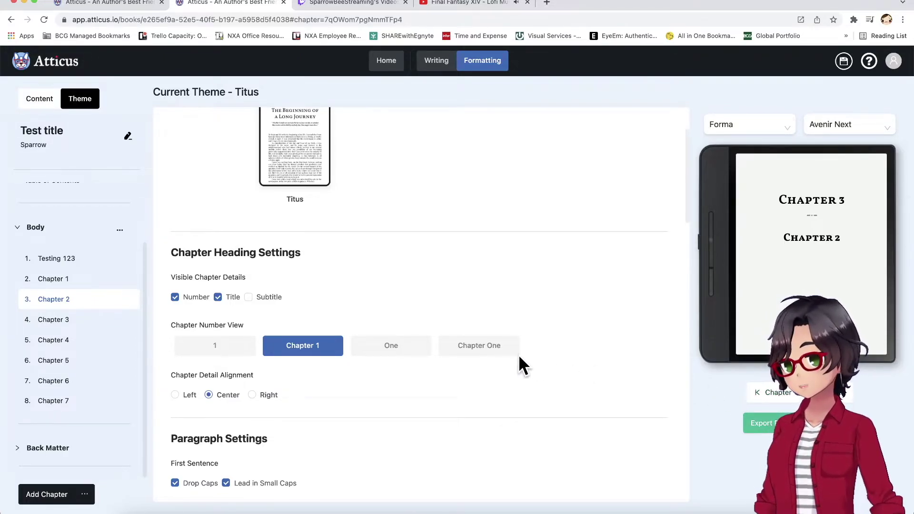
{"action": "scroll", "coordinate": [533, 364], "scroll_direction": "up", "scroll_amount": 2}
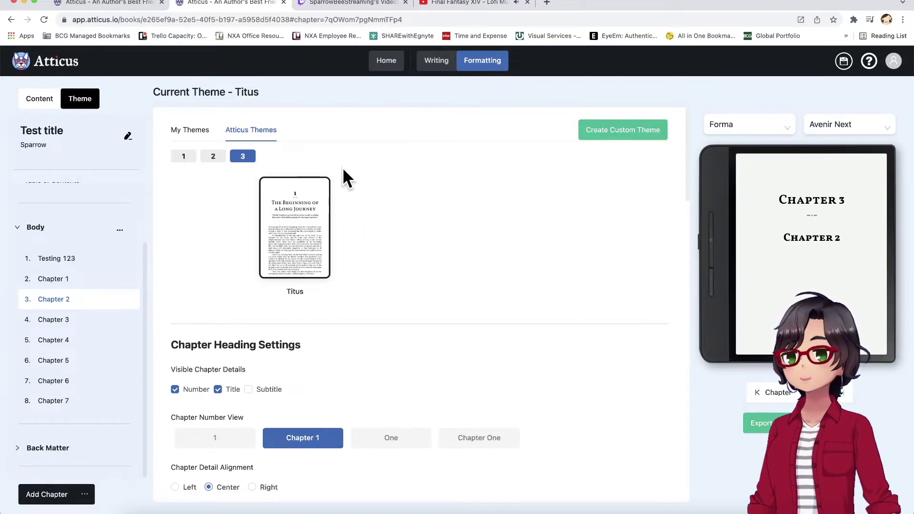
- On atticus.io, highlight the $147 Atticus and $249 competitor prices in the comparison table
{"action": "left_click", "coordinate": [114, 7]}
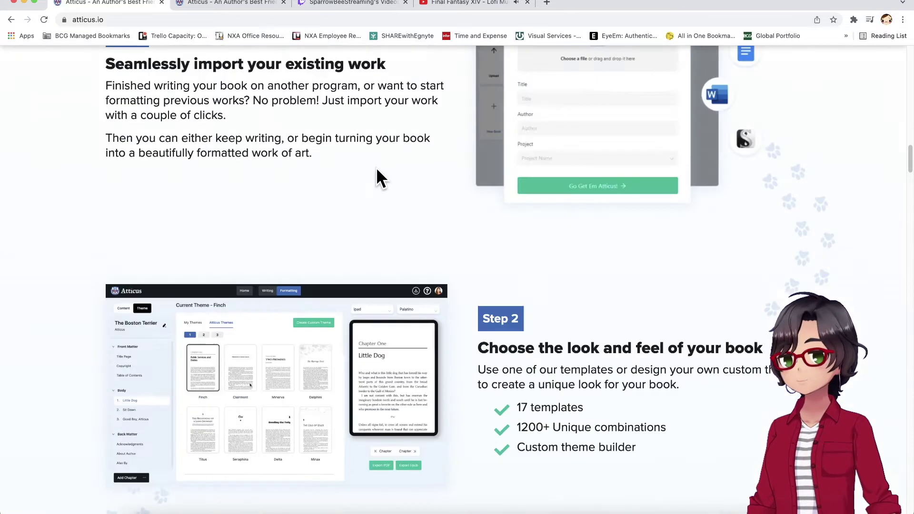
{"action": "scroll", "coordinate": [378, 178], "scroll_direction": "down", "scroll_amount": 20}
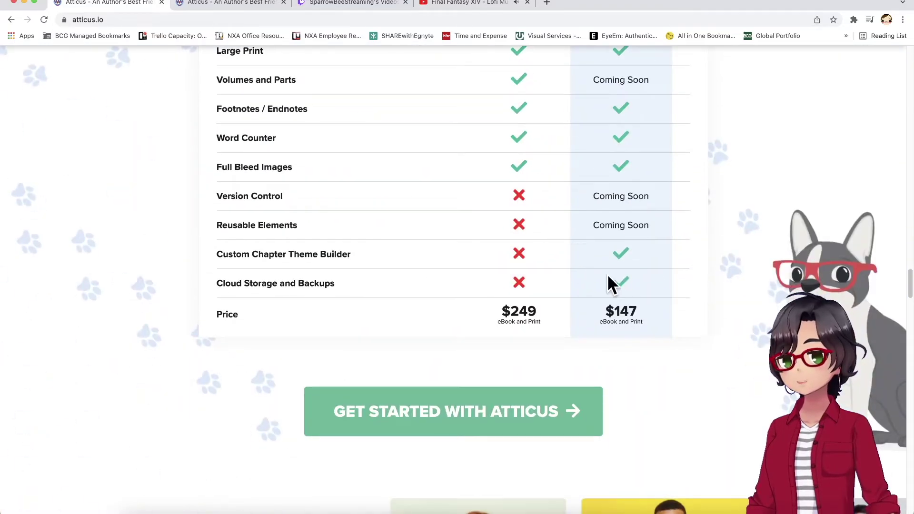
{"action": "scroll", "coordinate": [612, 285], "scroll_direction": "up", "scroll_amount": 3}
{"action": "left_click_drag", "start_coordinate": [605, 439], "coordinate": [638, 442]}
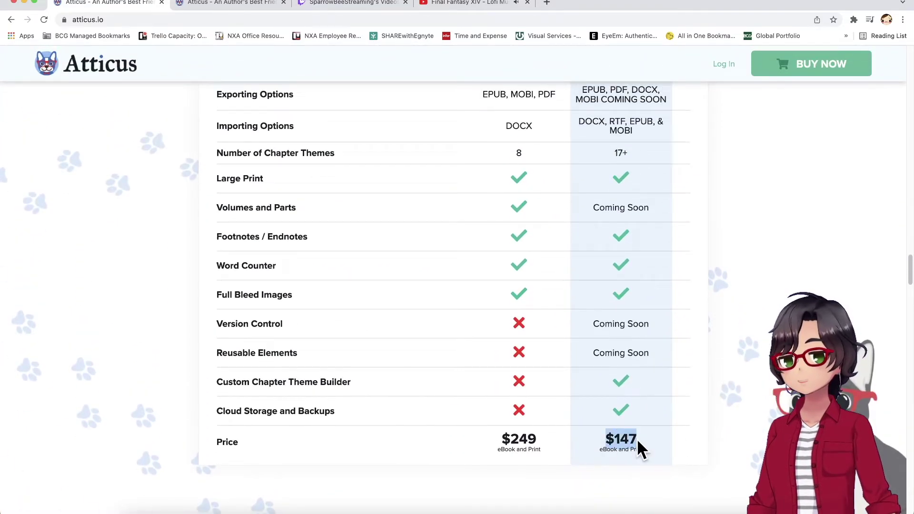
{"action": "left_click_drag", "start_coordinate": [492, 438], "coordinate": [549, 438]}
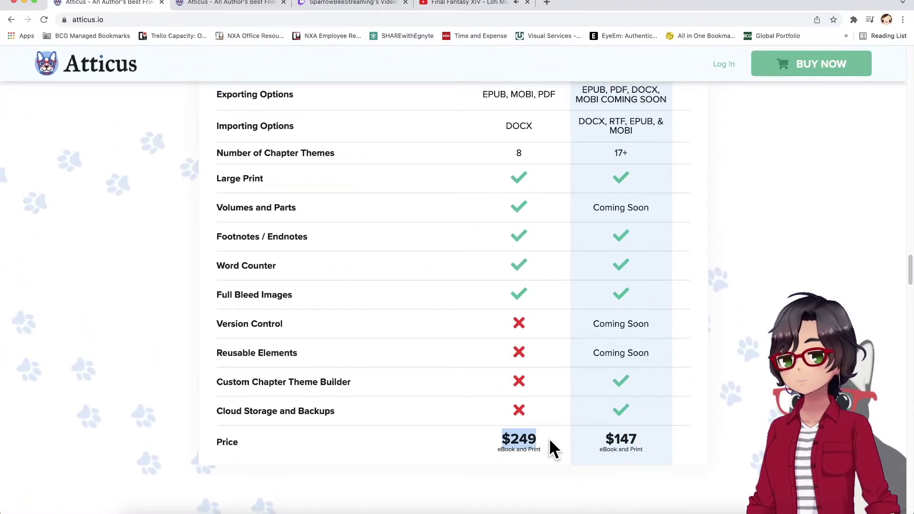
{"action": "left_click", "coordinate": [589, 458]}
- Scroll around the 'Why Choose Atticus' table, settling on its Price row
{"action": "scroll", "coordinate": [681, 452], "scroll_direction": "up", "scroll_amount": 1}
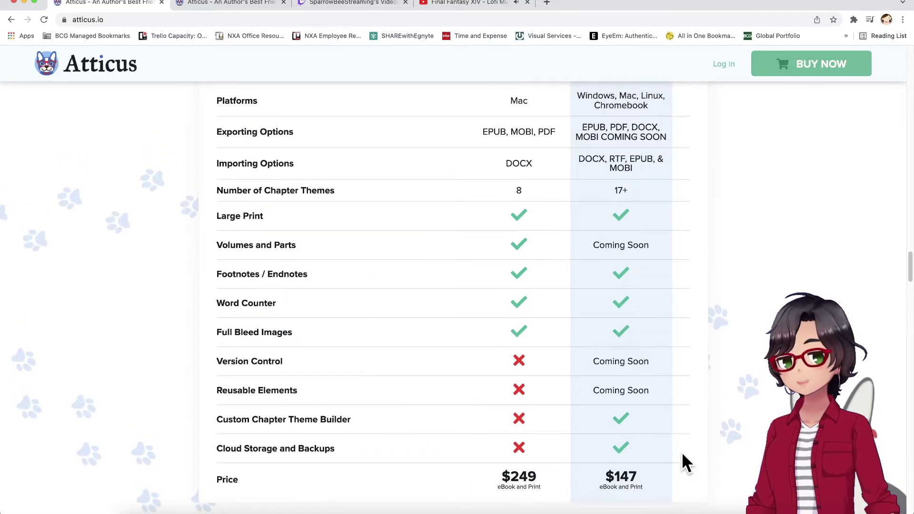
{"action": "scroll", "coordinate": [682, 453], "scroll_direction": "up", "scroll_amount": 1}
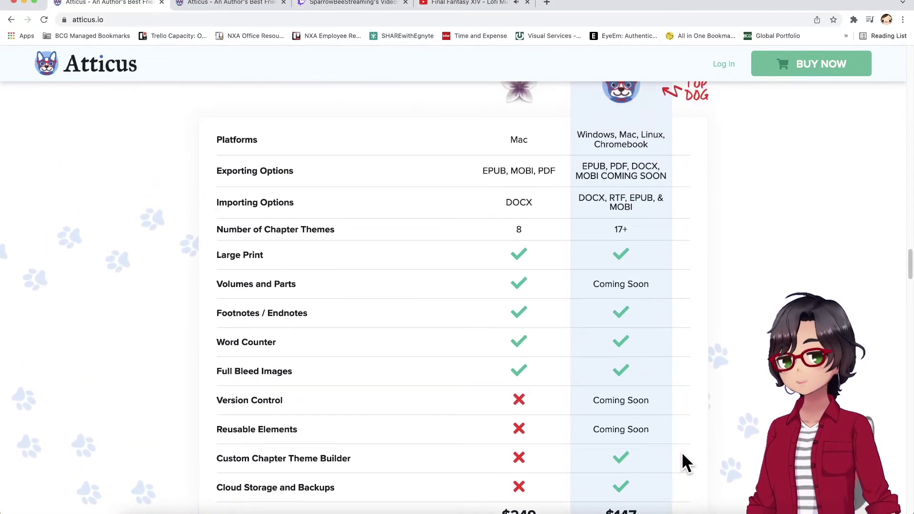
{"action": "scroll", "coordinate": [682, 452], "scroll_direction": "up", "scroll_amount": 2}
{"action": "scroll", "coordinate": [681, 453], "scroll_direction": "down", "scroll_amount": 3}
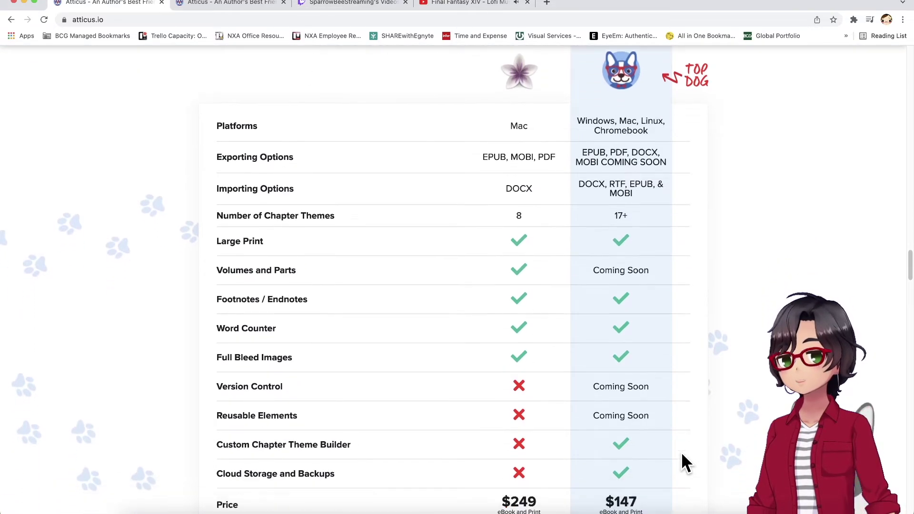
{"action": "scroll", "coordinate": [681, 452], "scroll_direction": "down", "scroll_amount": 1}
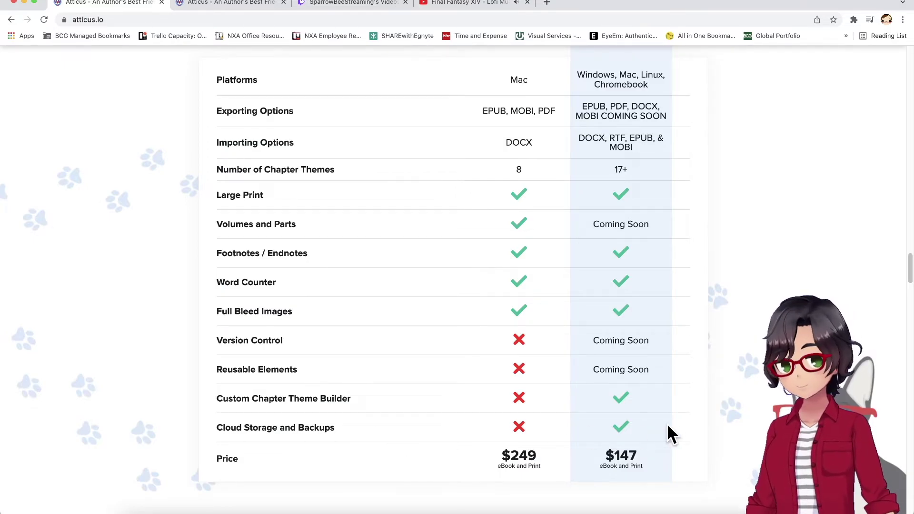
{"action": "scroll", "coordinate": [692, 420], "scroll_direction": "up", "scroll_amount": 5}
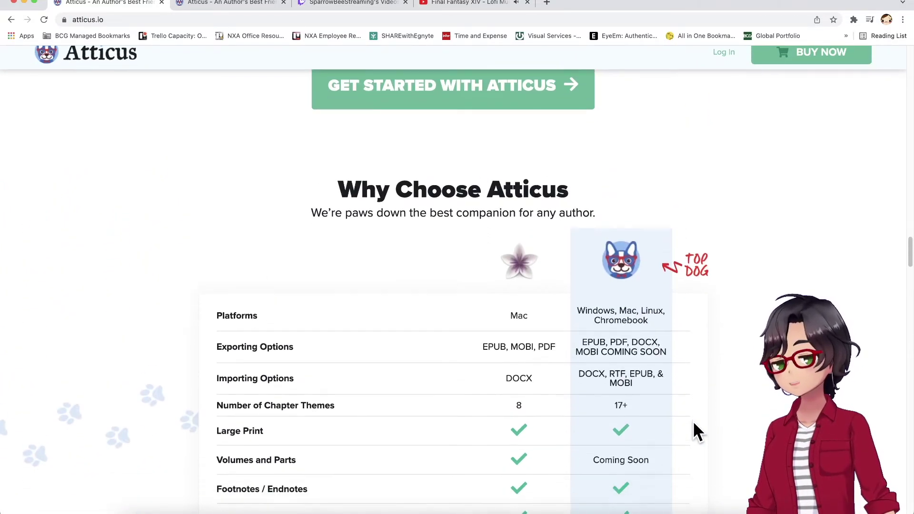
{"action": "scroll", "coordinate": [693, 422], "scroll_direction": "down", "scroll_amount": 8}
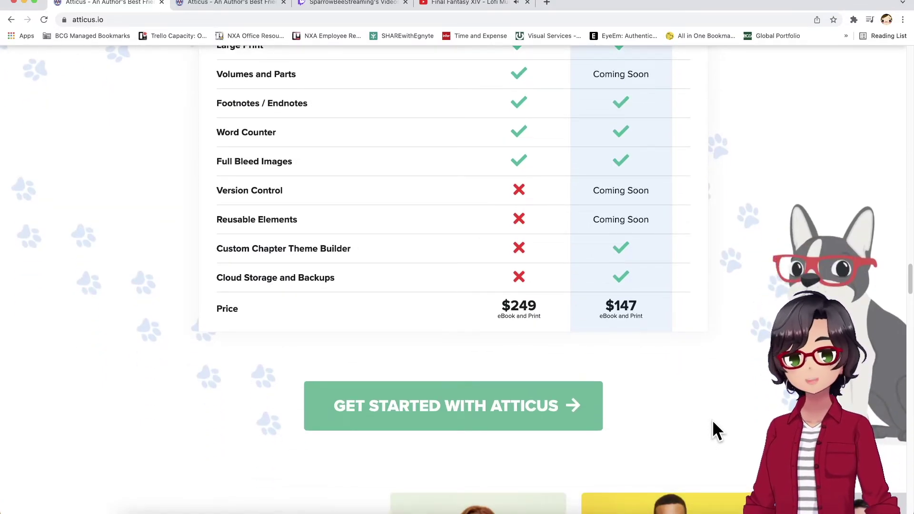
{"action": "scroll", "coordinate": [712, 418], "scroll_direction": "down", "scroll_amount": 2}
{"action": "scroll", "coordinate": [696, 350], "scroll_direction": "down", "scroll_amount": 4}
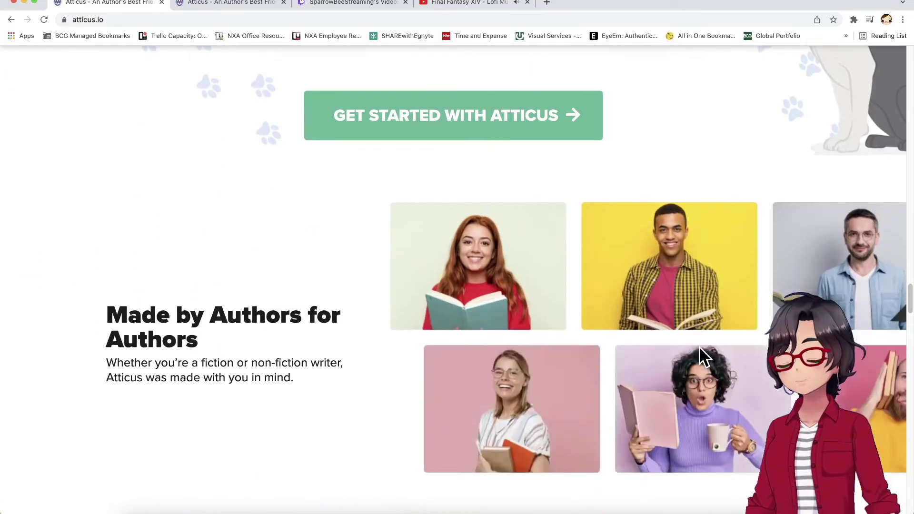
{"action": "scroll", "coordinate": [699, 347], "scroll_direction": "up", "scroll_amount": 8}
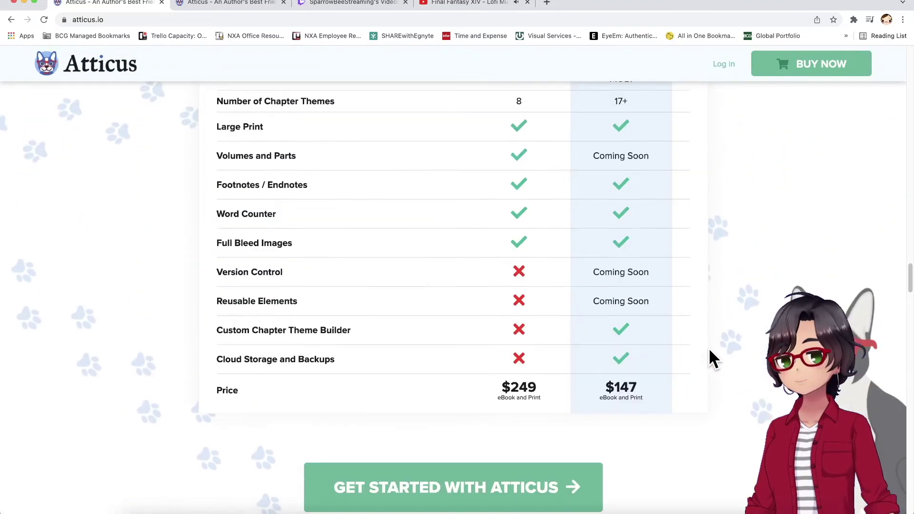
{"action": "scroll", "coordinate": [723, 359], "scroll_direction": "down", "scroll_amount": 2}
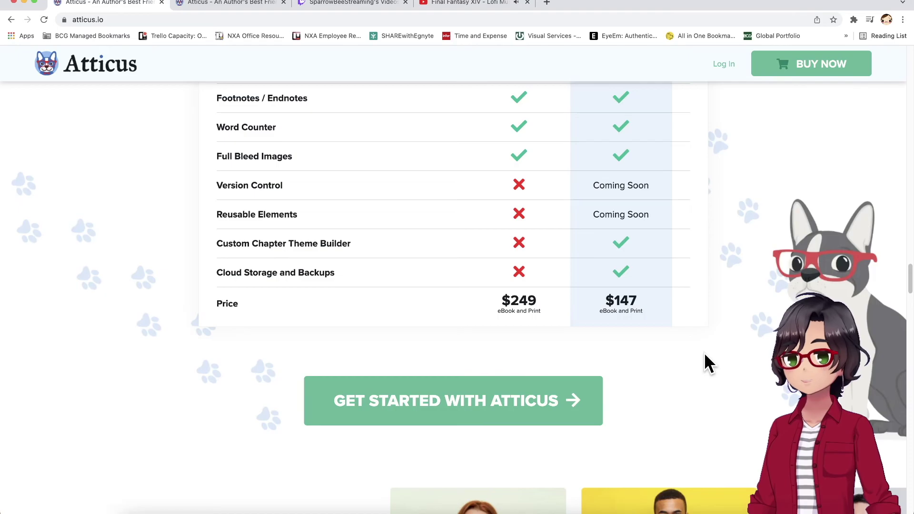
{"action": "scroll", "coordinate": [704, 355], "scroll_direction": "up", "scroll_amount": 5}
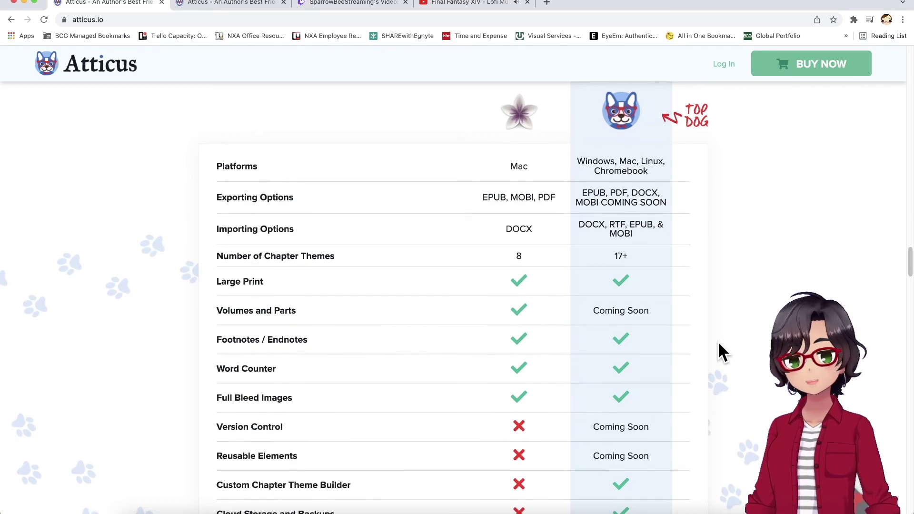
{"action": "scroll", "coordinate": [718, 343], "scroll_direction": "down", "scroll_amount": 5}
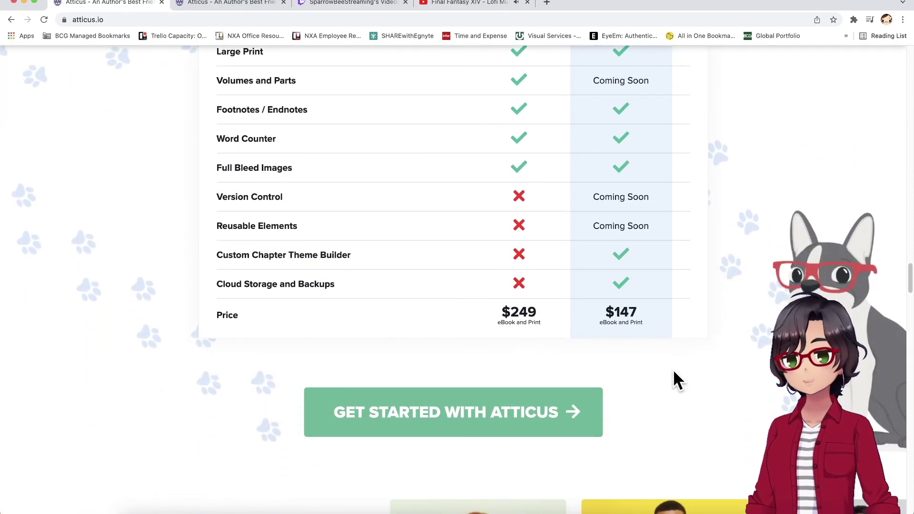